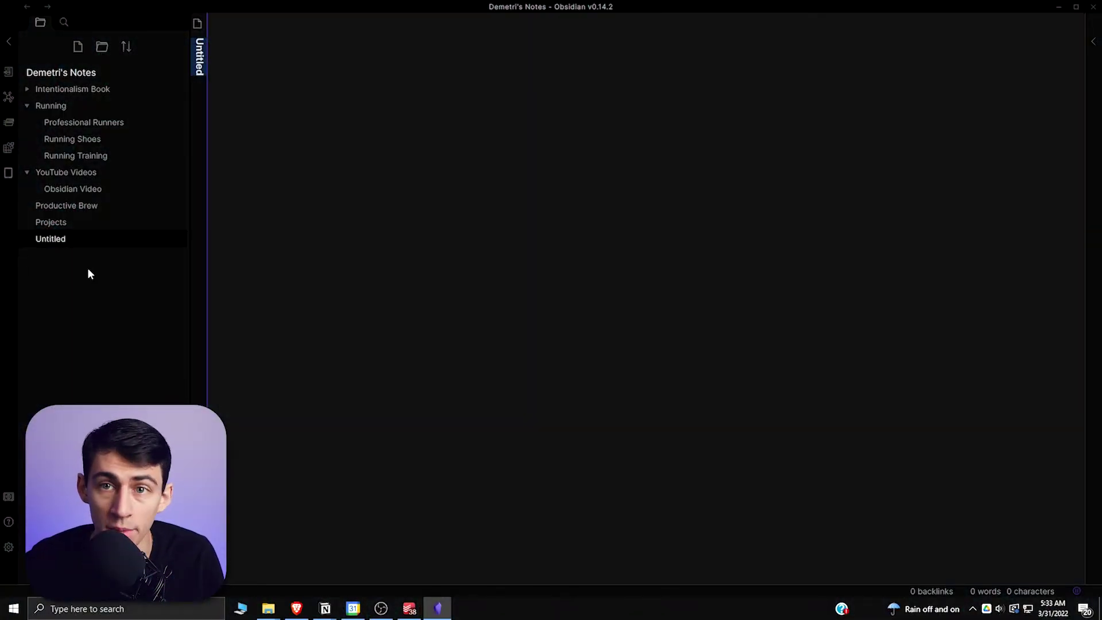
Step: Open the Calendar plugin's options and check the week-start choices, leaving it on Locale default
left_click(9, 546)
left_click(185, 319)
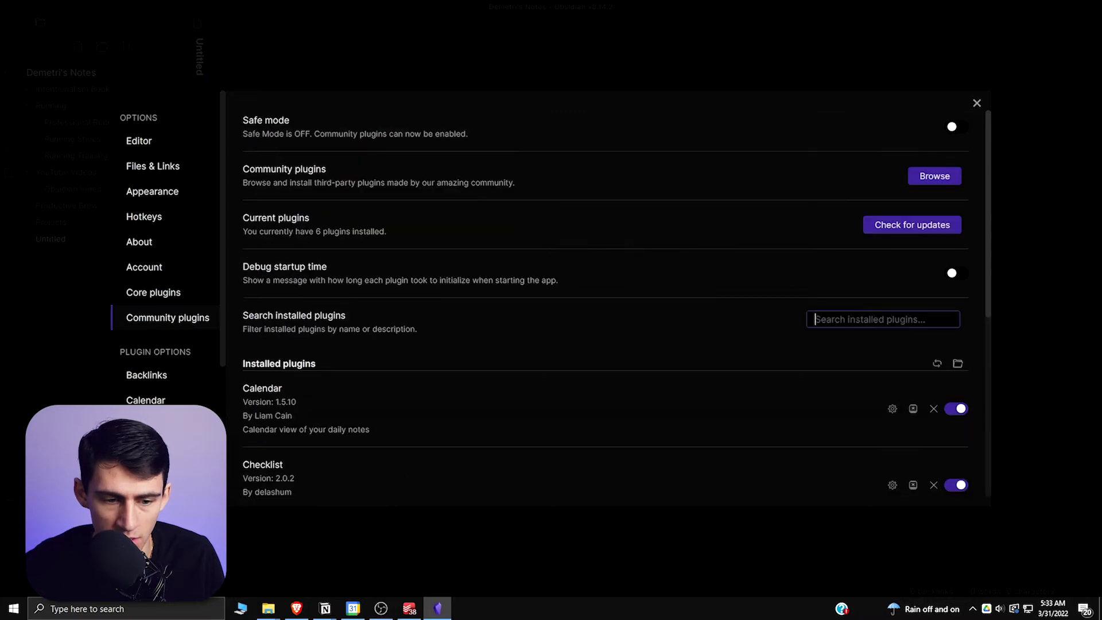
left_click(892, 409)
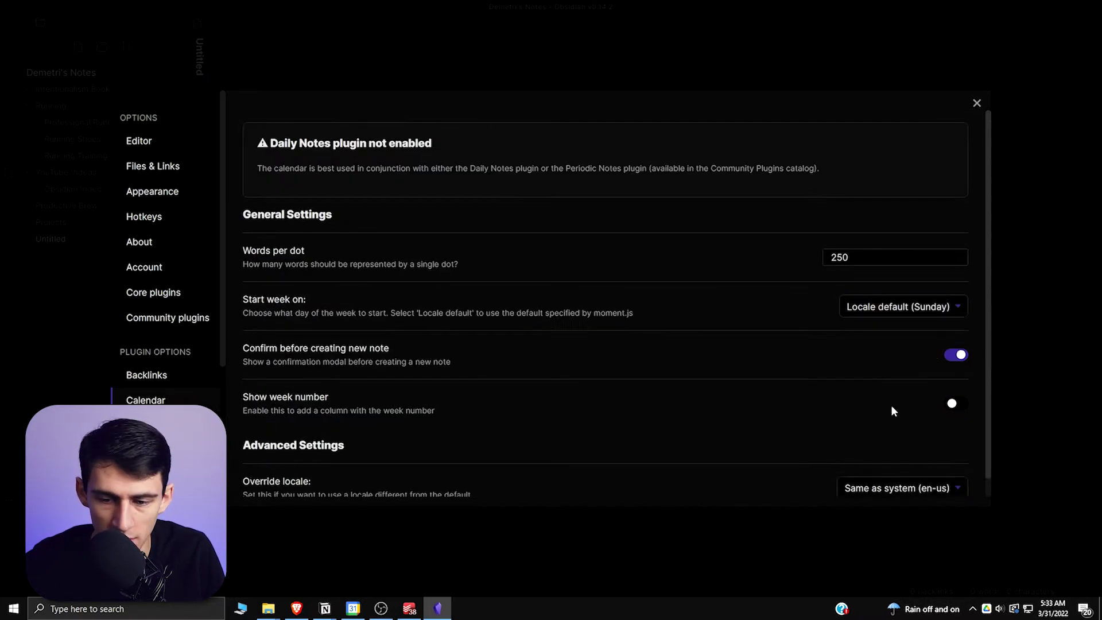
scroll(574, 319, "down", 1)
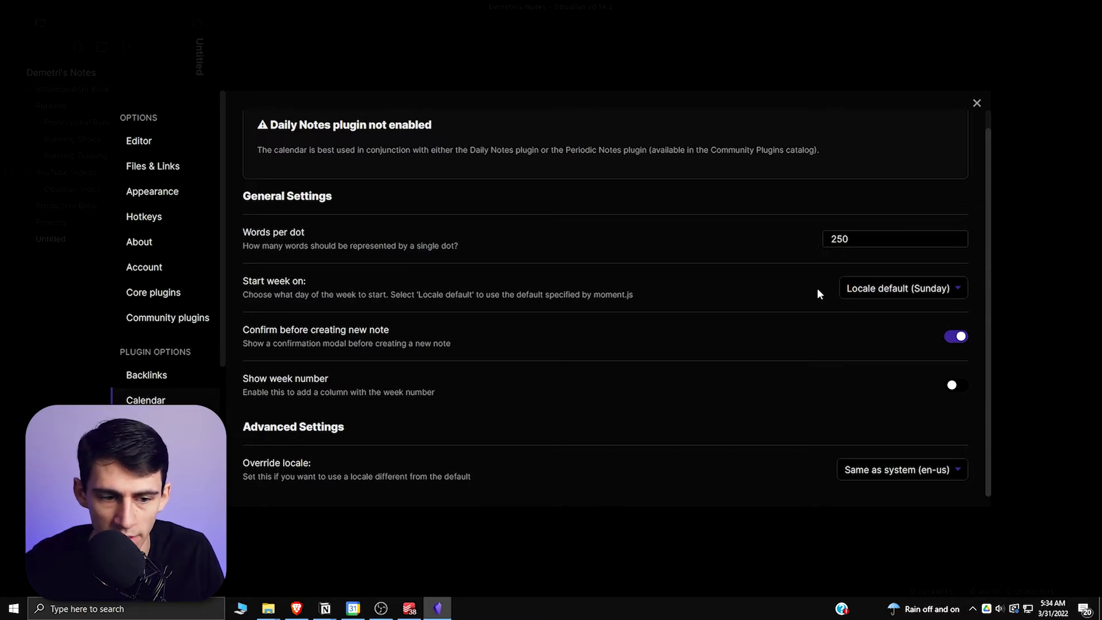
left_click(900, 291)
left_click(753, 297)
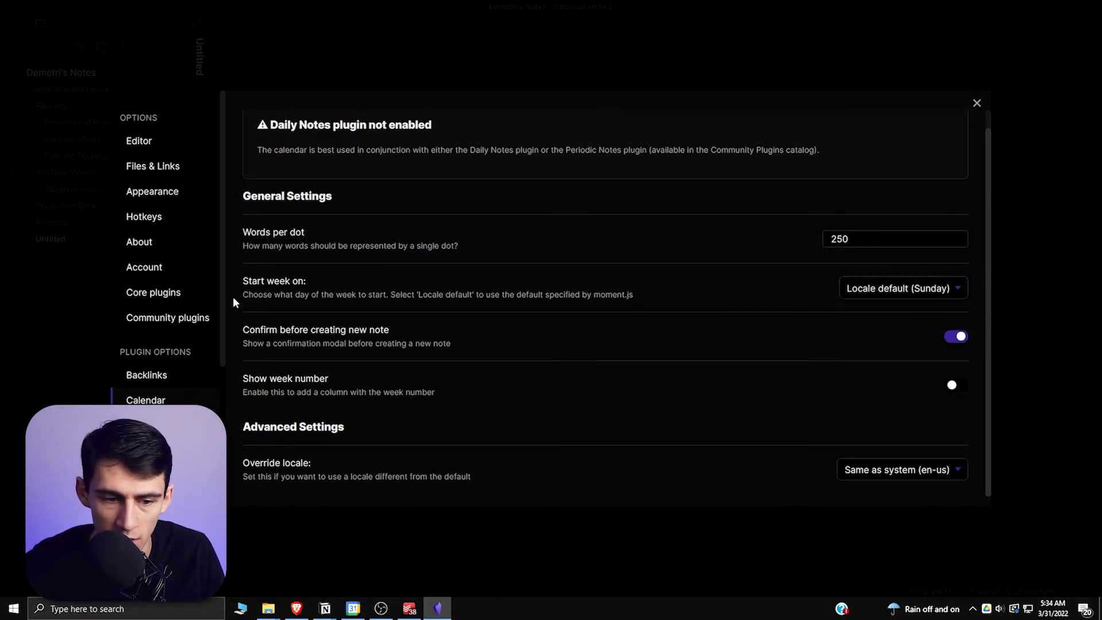
Step: Close settings and toggle the right sidebar, switching between the Checklist and Calendar views
left_click(977, 103)
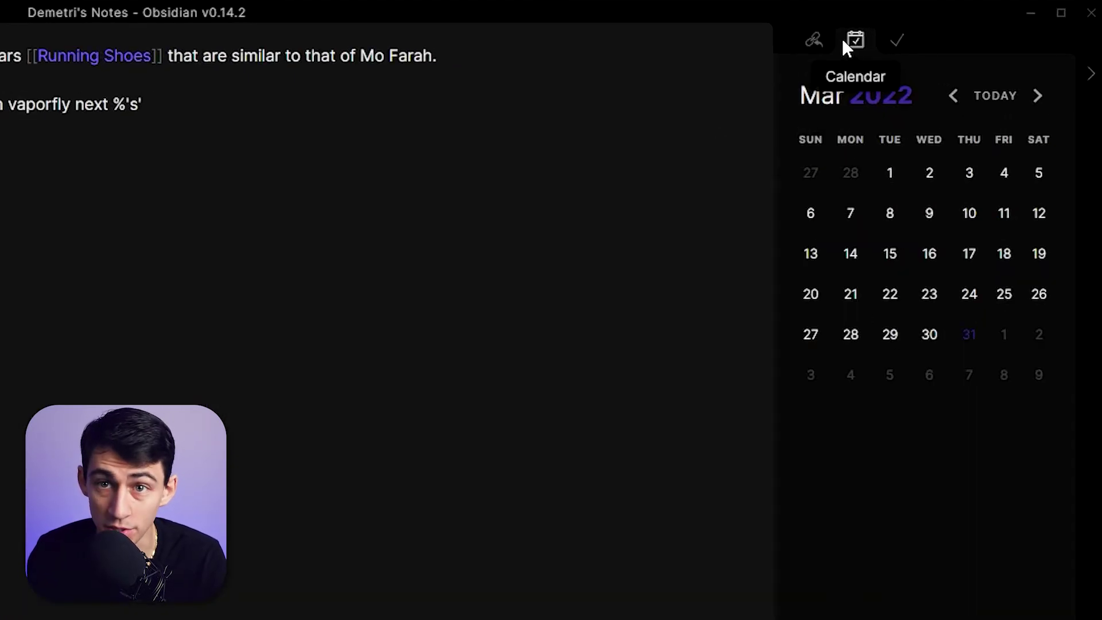
left_click(1092, 77)
left_click(1092, 77)
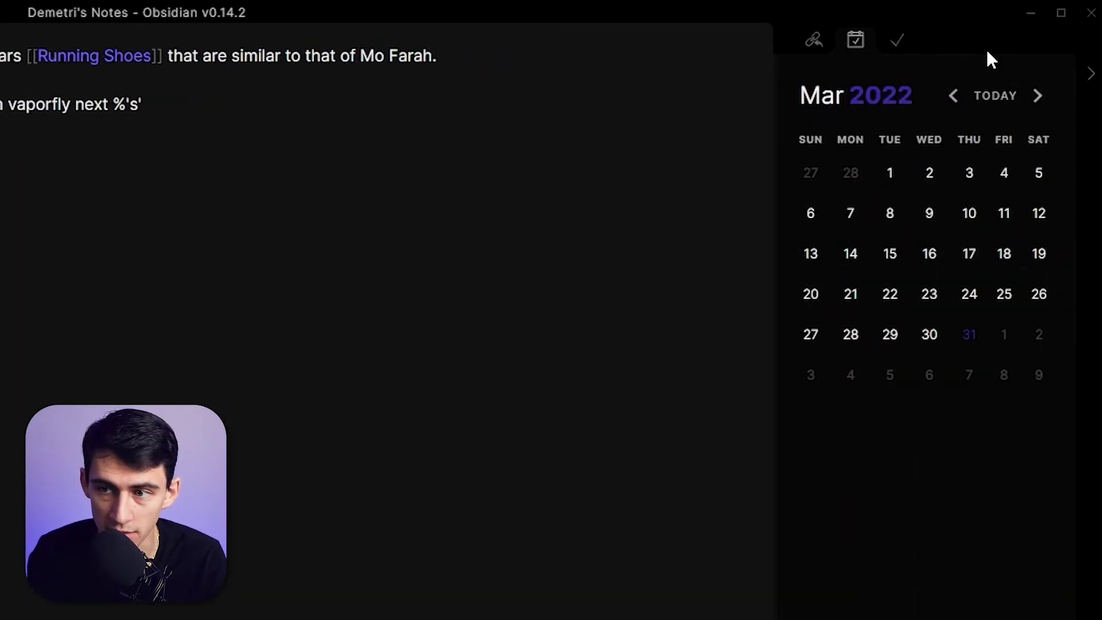
left_click(896, 39)
left_click(855, 39)
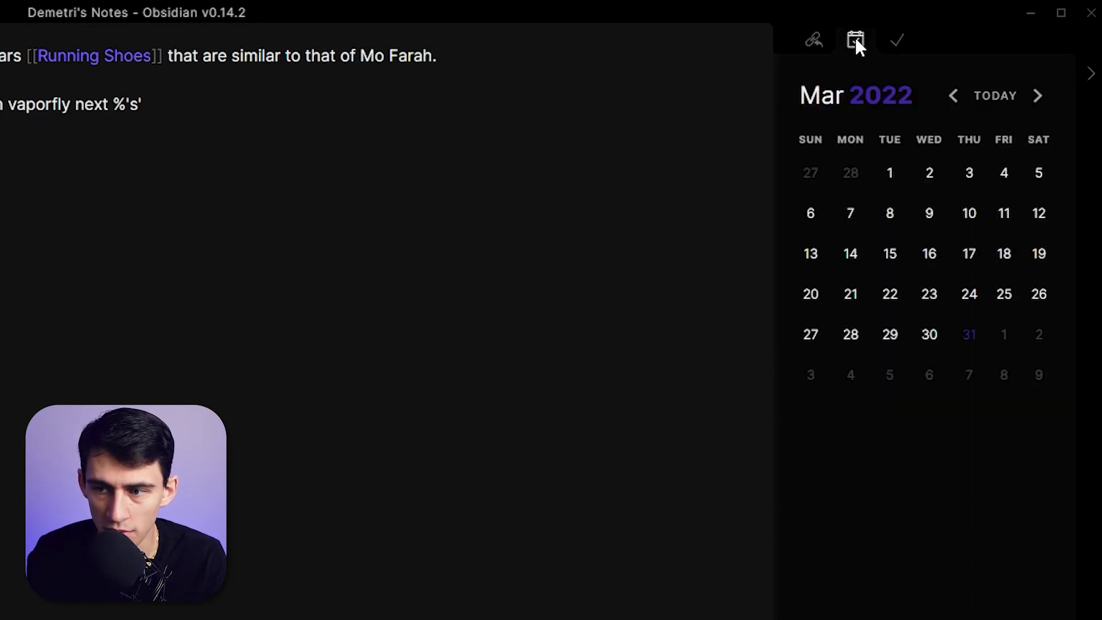
Step: Skip the March 30 daily note and create the 2022-03-31 daily note from the calendar
left_click(932, 333)
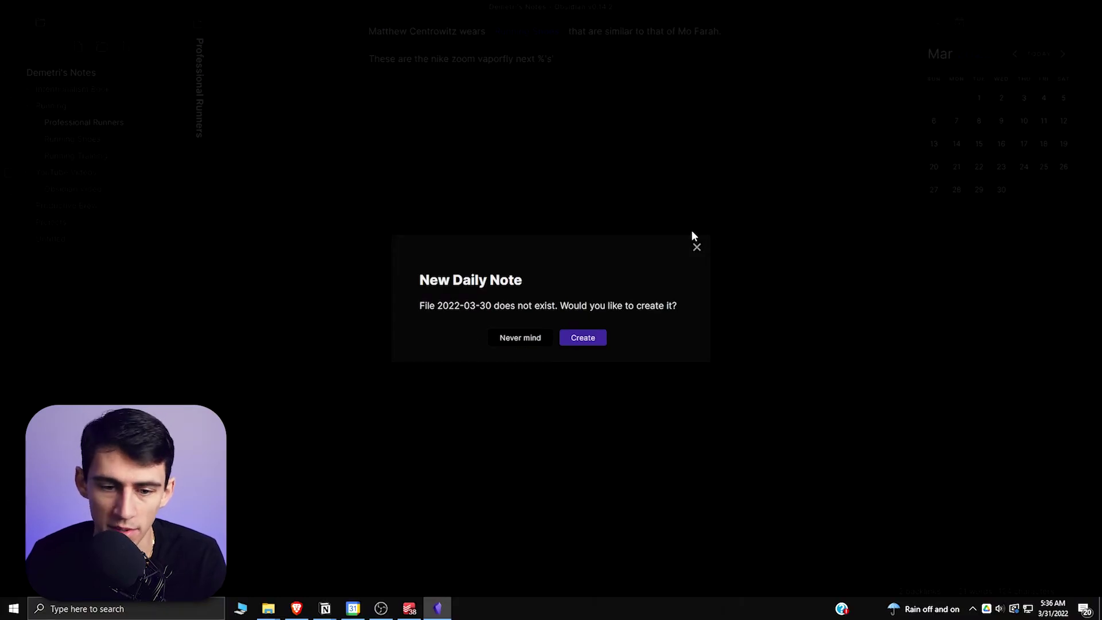
left_click(696, 246)
left_click(1024, 190)
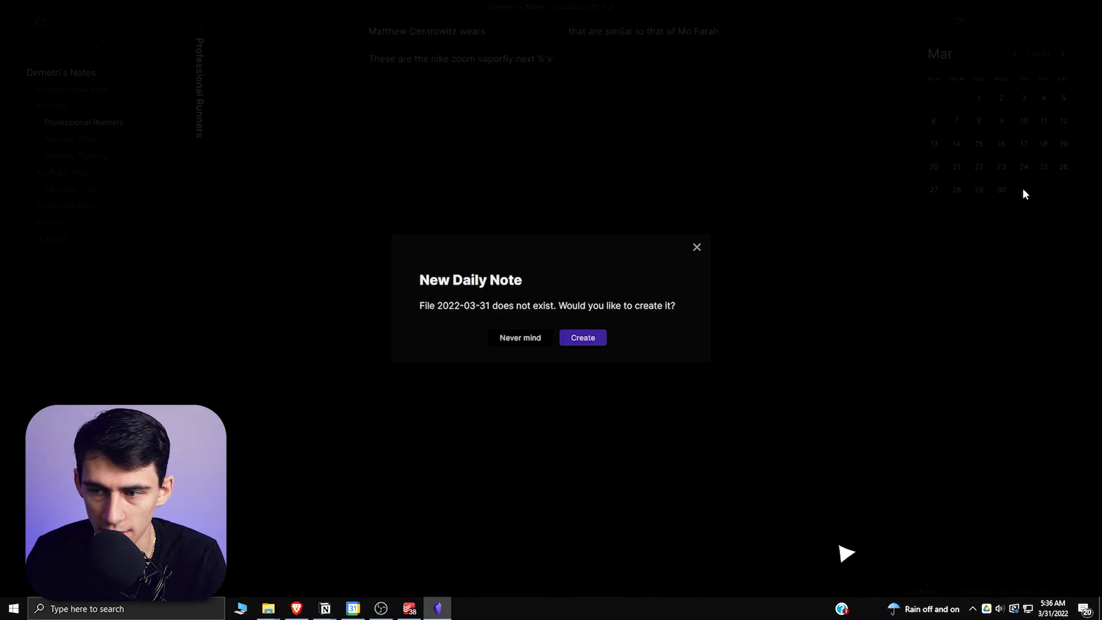
left_click(597, 338)
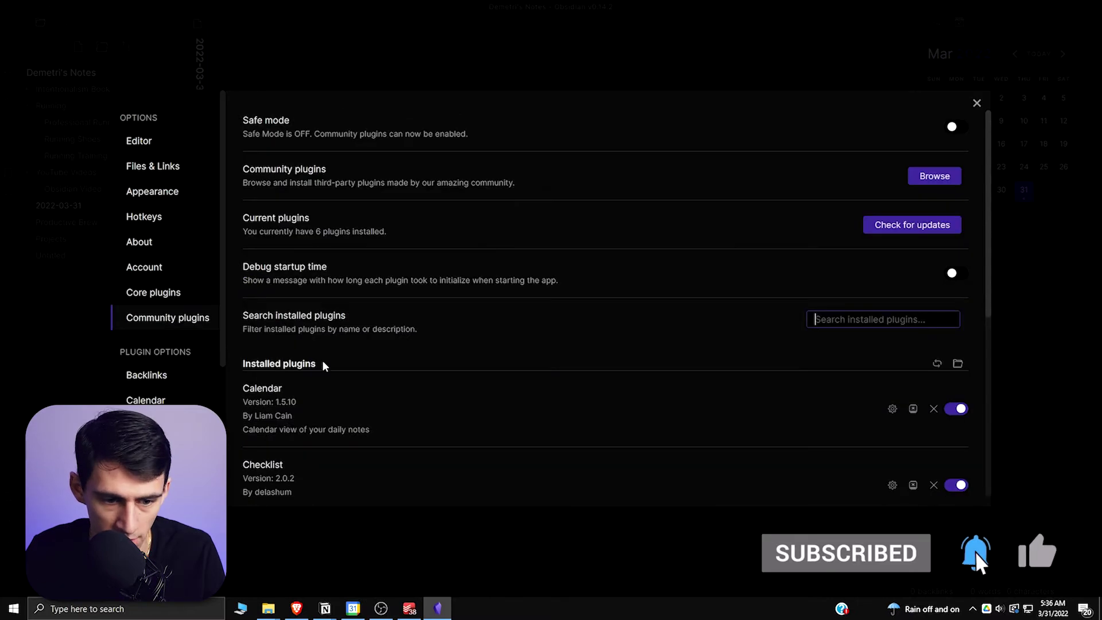
Step: Scroll the installed plugins, read the Periodic Notes plugin's README, then close its details
scroll(786, 306, "down", 1)
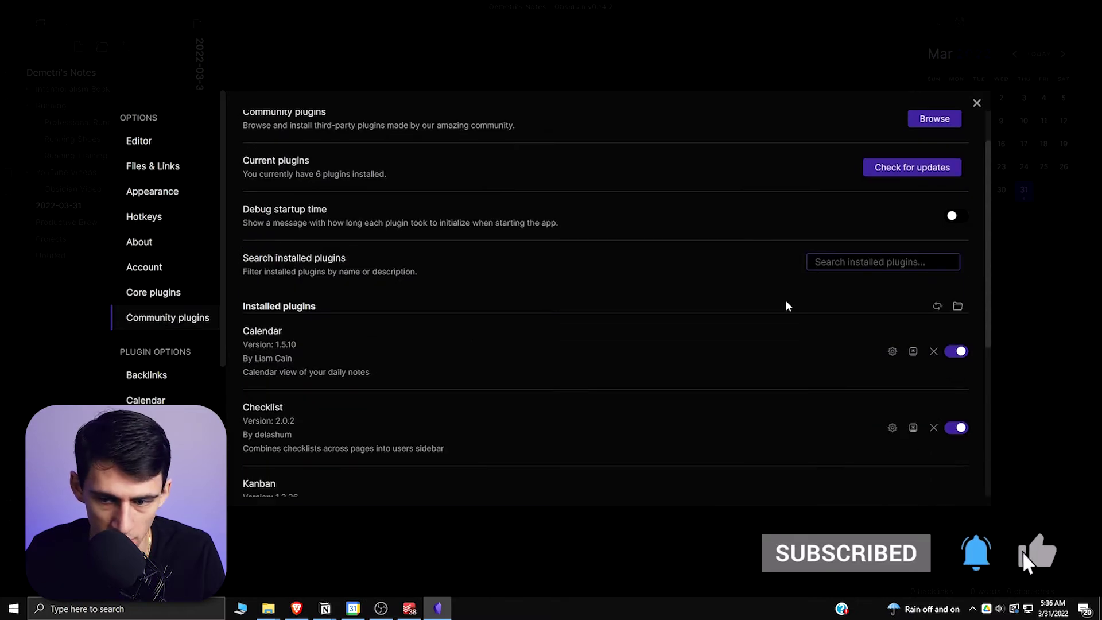
scroll(787, 281, "down", 5)
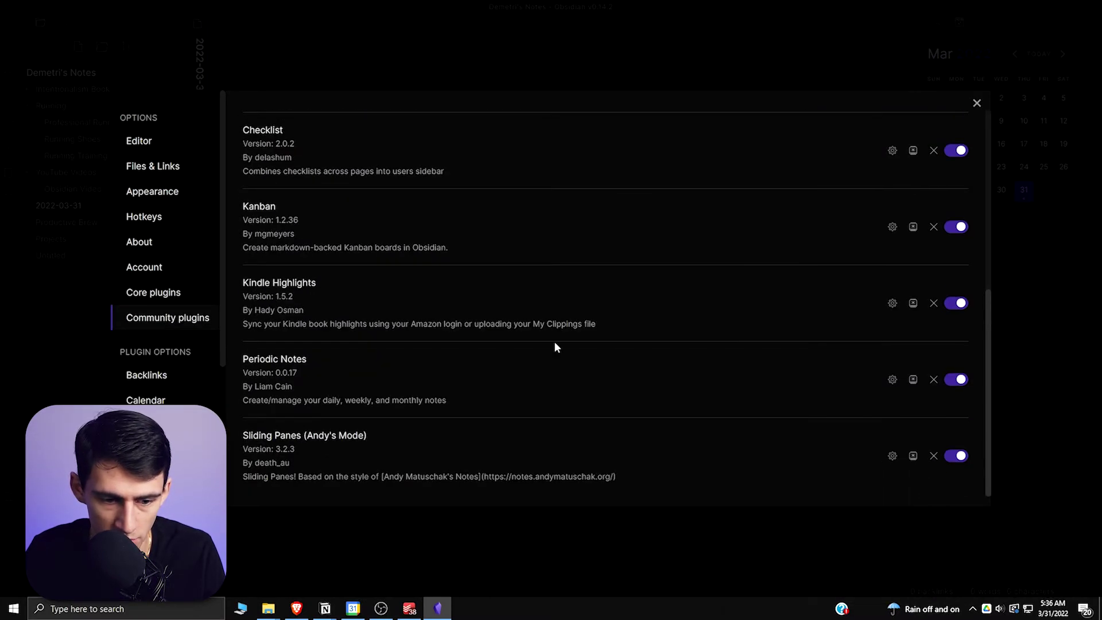
left_click(349, 363)
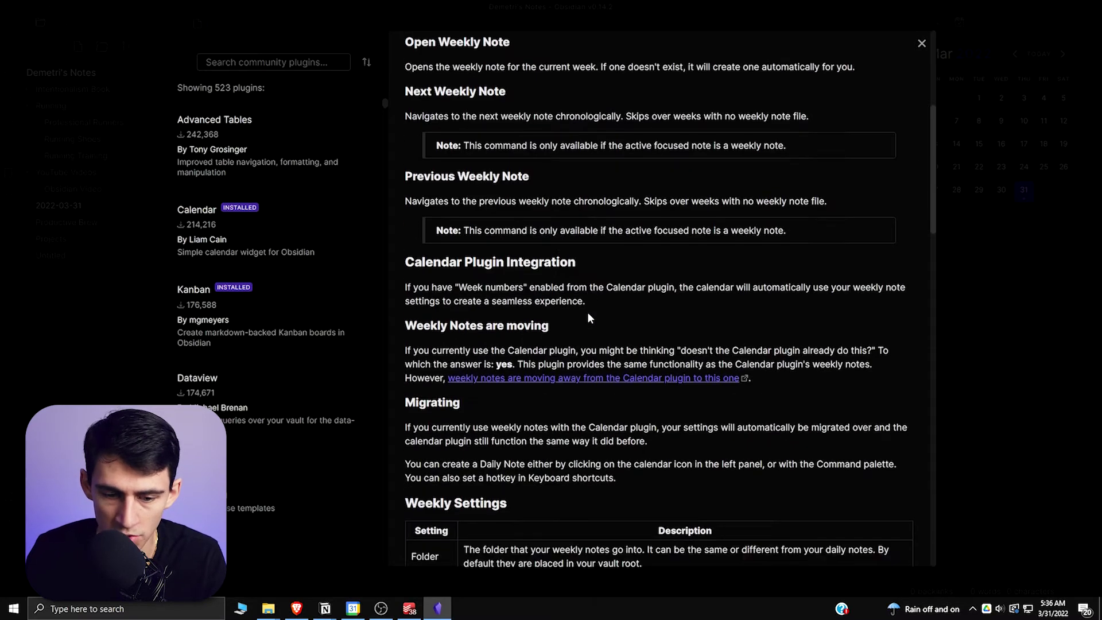
scroll(562, 329, "down", 2)
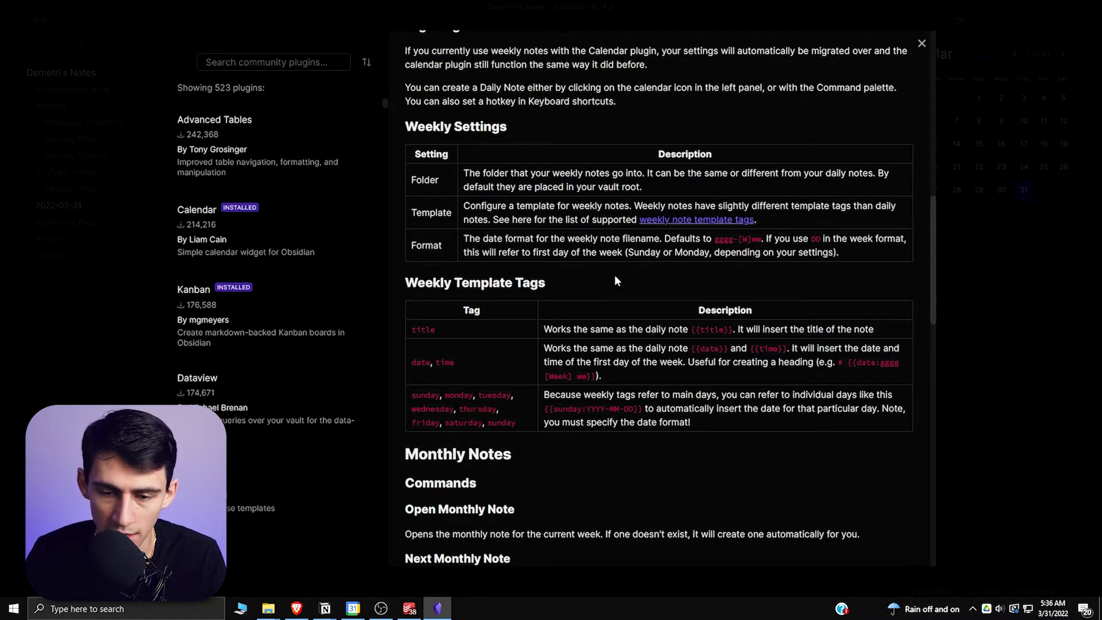
scroll(614, 282, "down", 2)
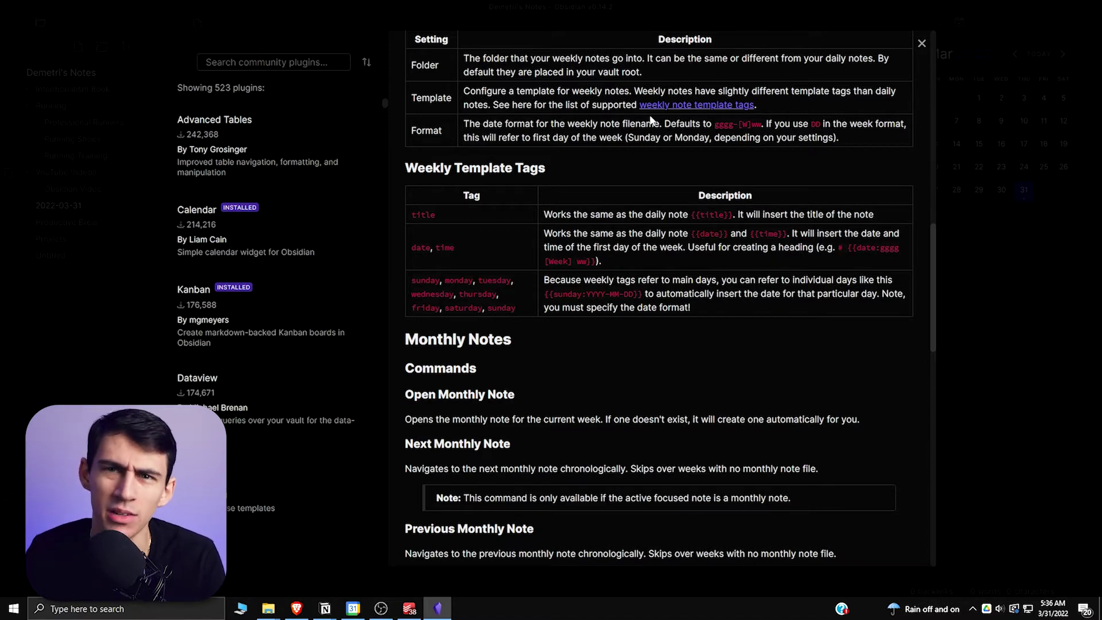
scroll(649, 219, "down", 5)
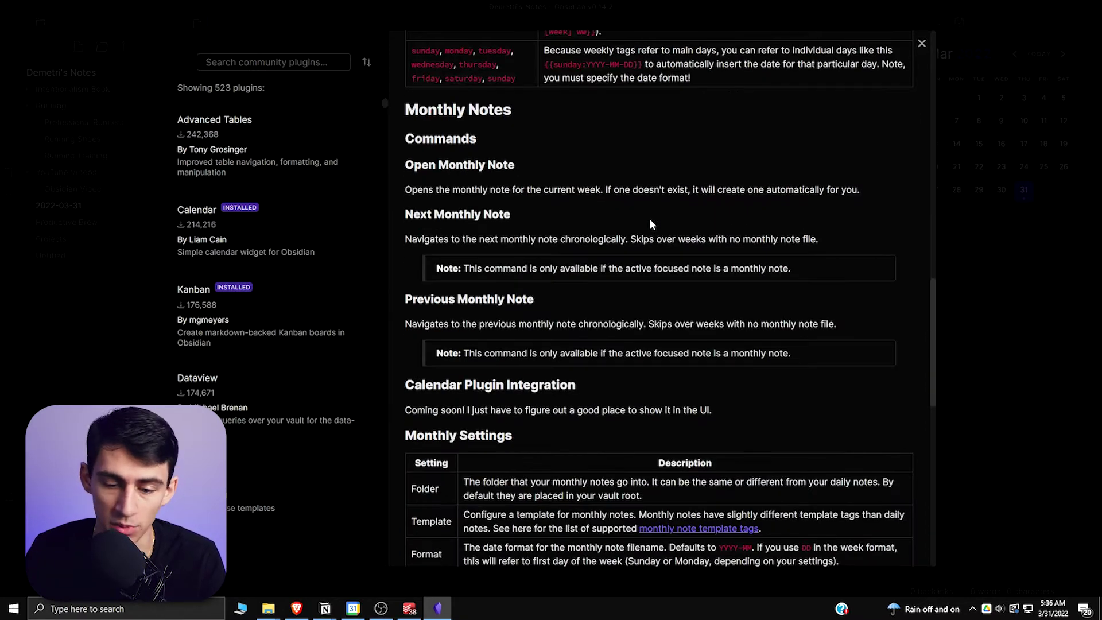
scroll(650, 220, "down", 3)
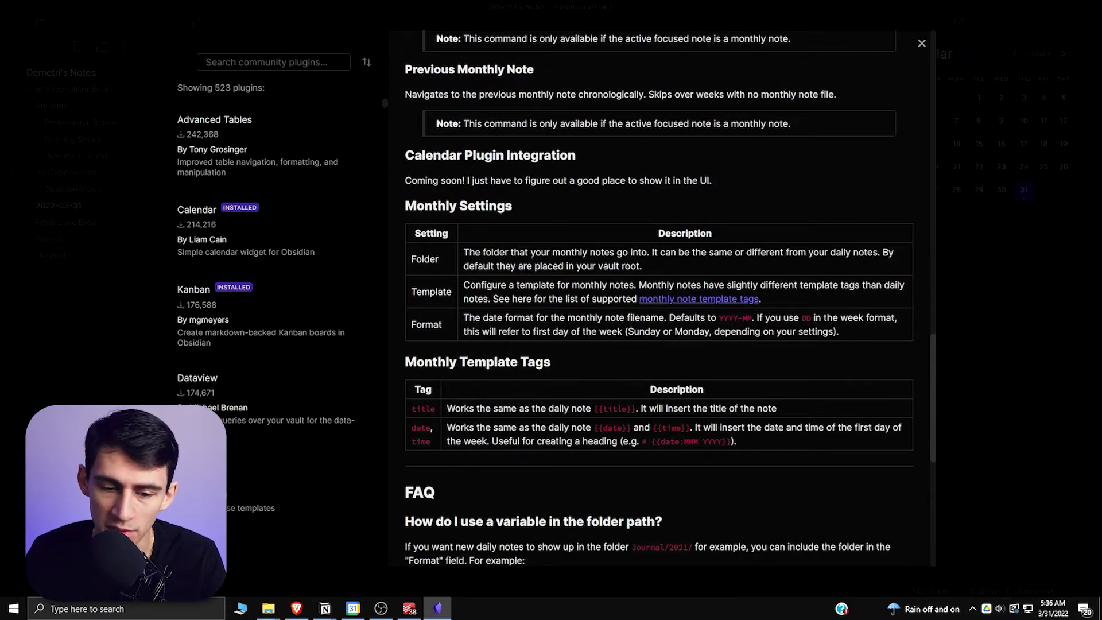
left_click(922, 44)
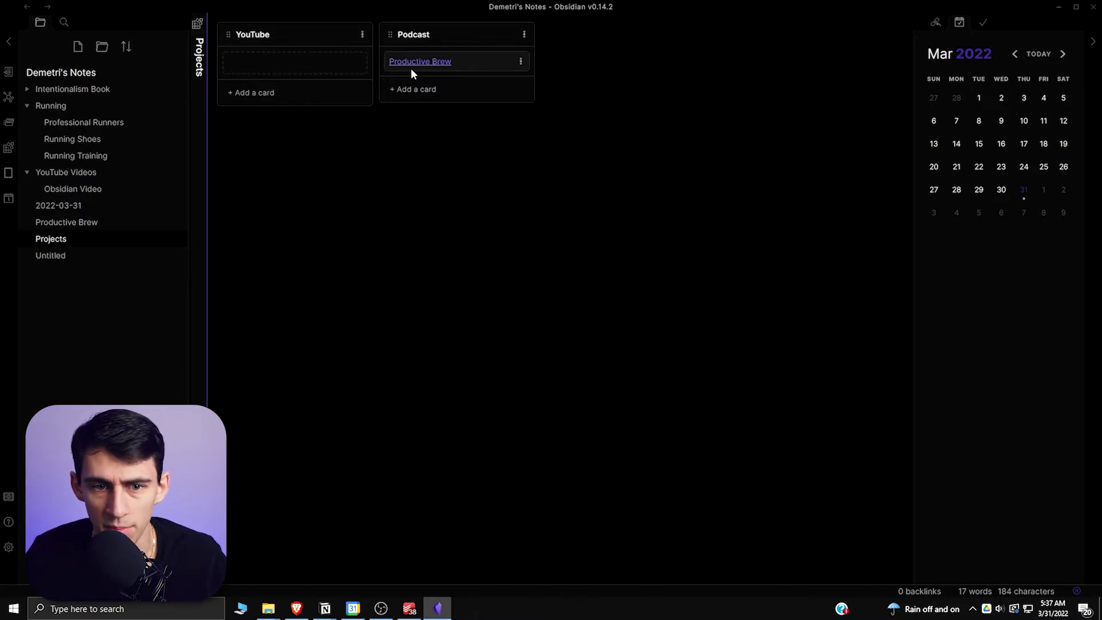
Step: Open Productive Brew from its Kanban card, close the extra panes, and return to the Projects board
left_click(416, 66, "ctrl")
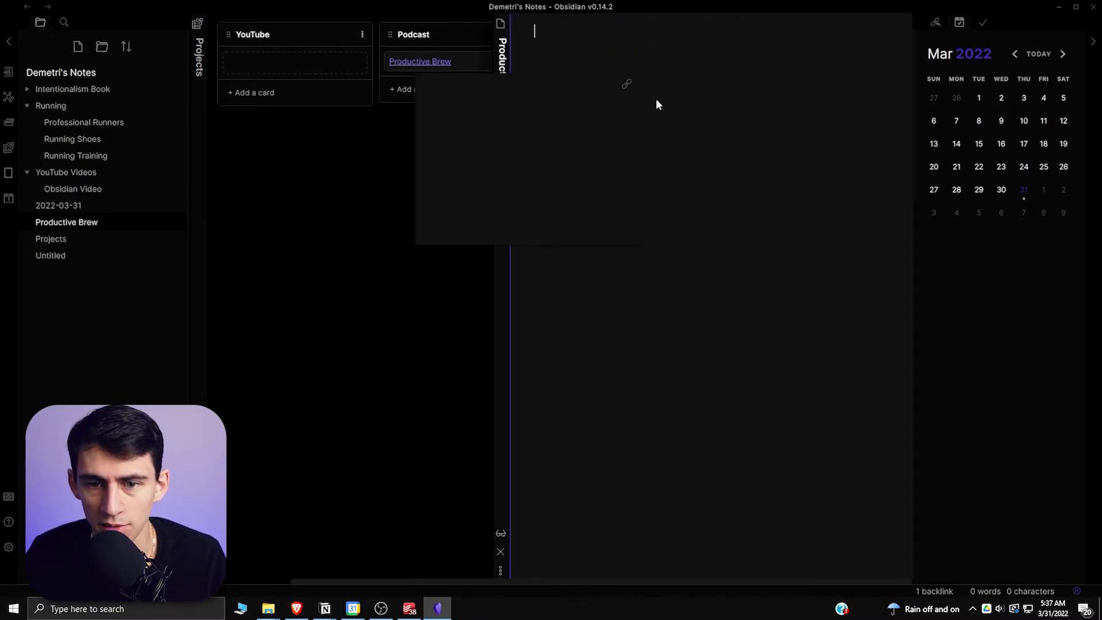
left_click(420, 63)
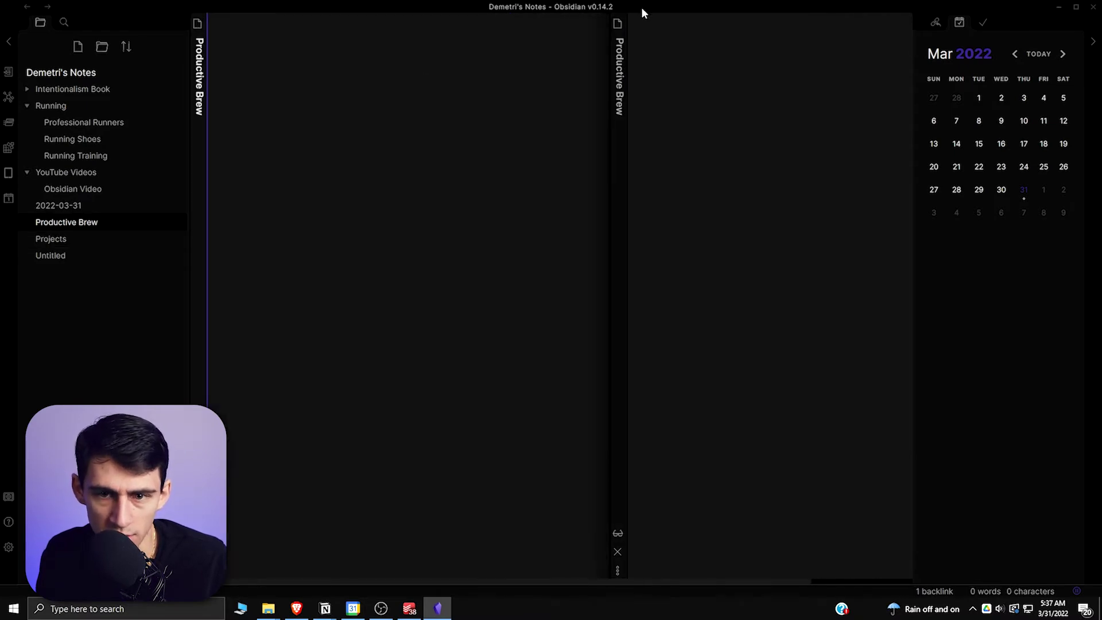
left_click(618, 553)
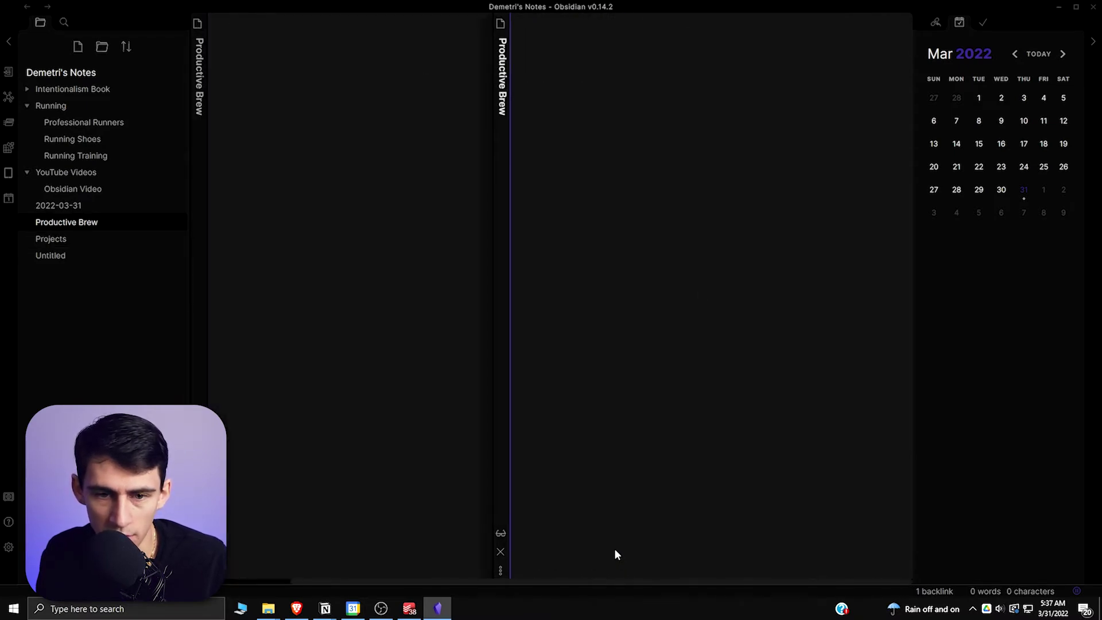
left_click(501, 552)
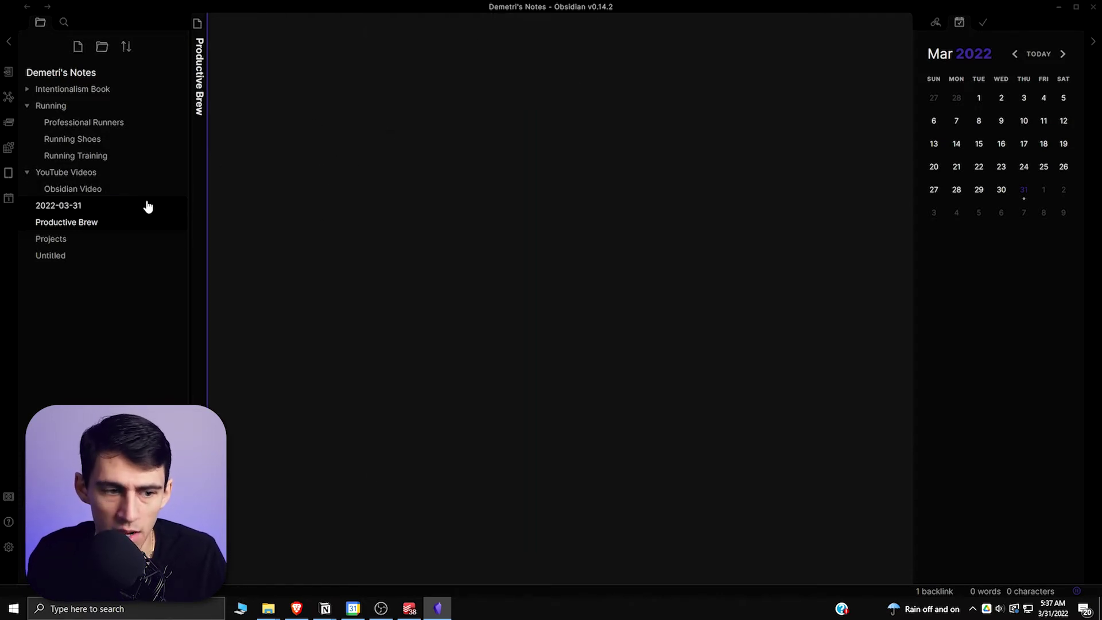
left_click(69, 239)
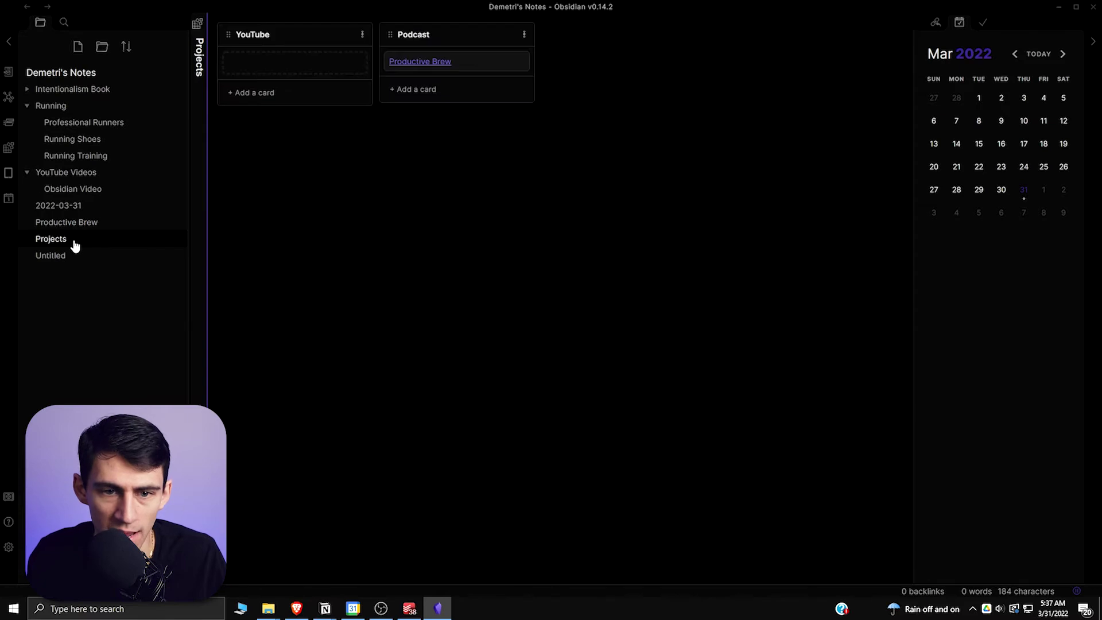
Step: Rename the YouTube list to 'Ideas' and the Podcast list to 'In Progress'
left_click(362, 35)
left_click(374, 51)
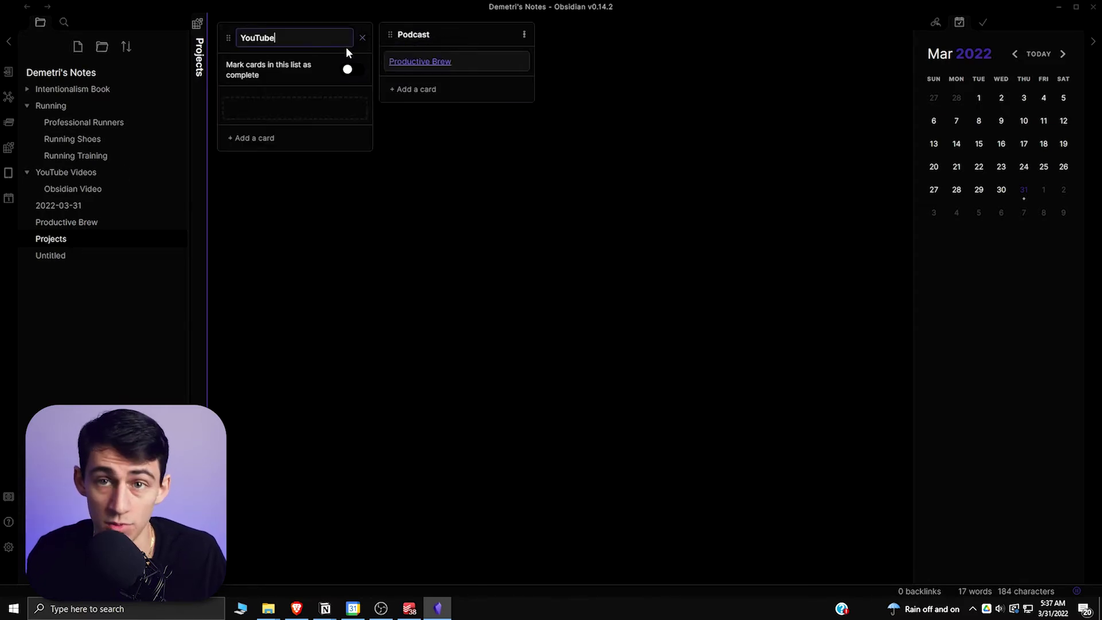
key("BackSpace")
key("BackSpace")
key("BackSpace")
key("BackSpace")
key("BackSpace")
key("BackSpace")
key("BackSpace")
type("Ideas")
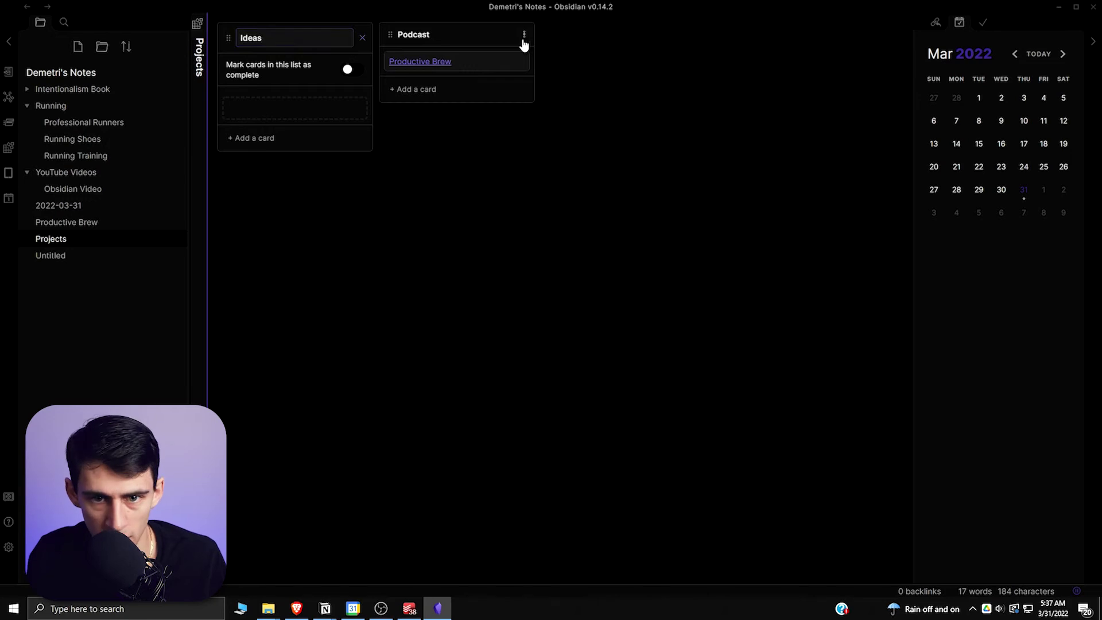
left_click(525, 36)
left_click(554, 47)
key("BackSpace")
key("BackSpace")
key("BackSpace")
key("BackSpace")
key("BackSpace")
key("BackSpace")
key("BackSpace")
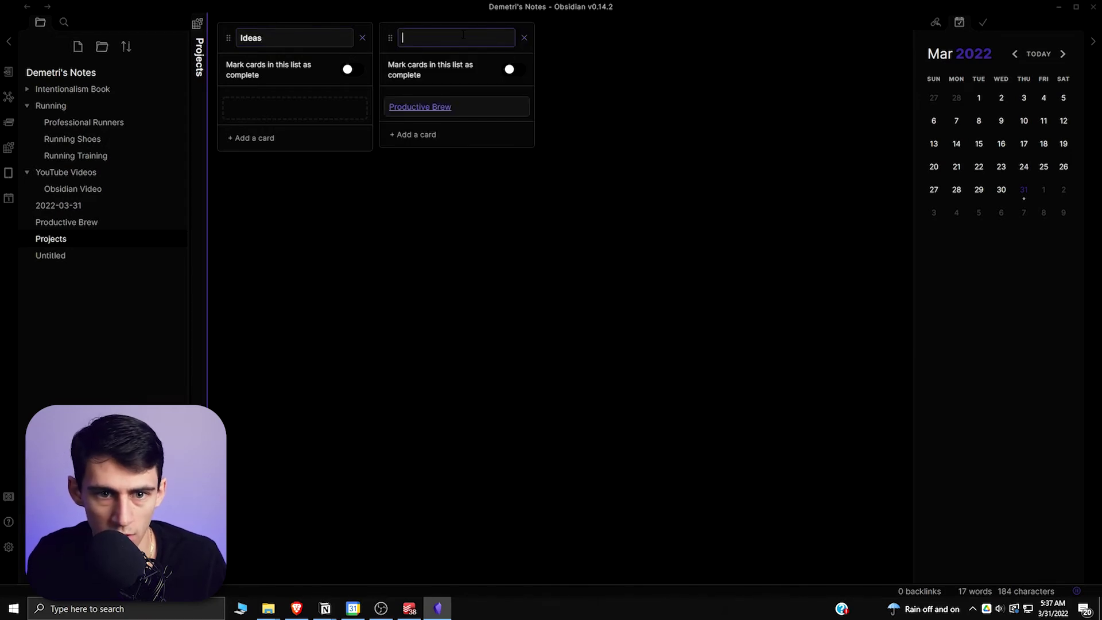
type("In Progress")
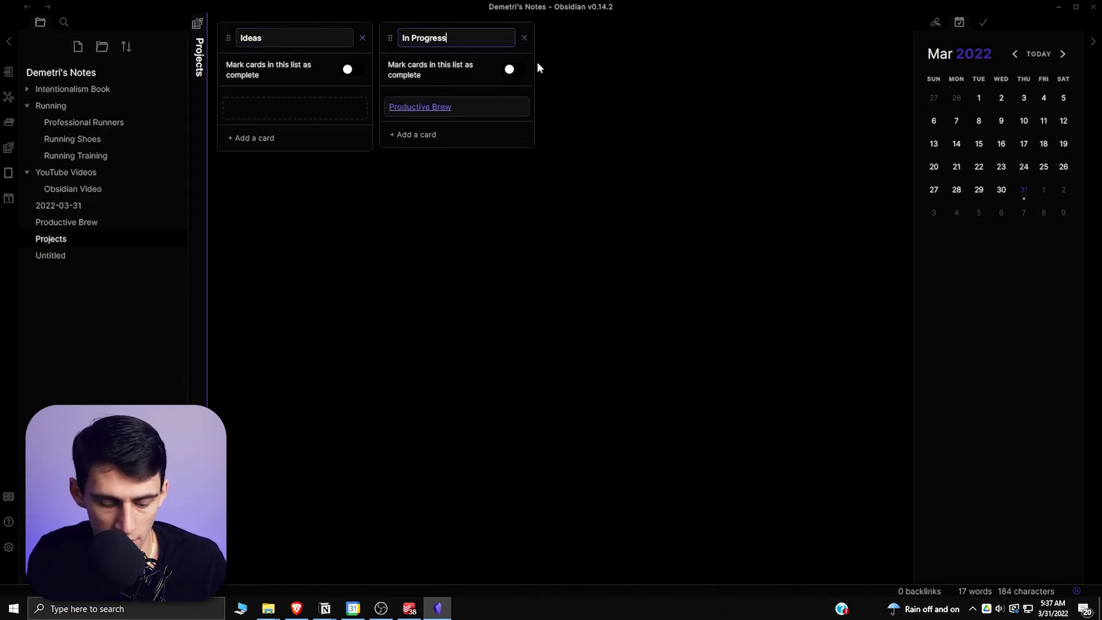
key("Return")
Step: Add a third list named 'Completed' to the Projects board
left_click(675, 59)
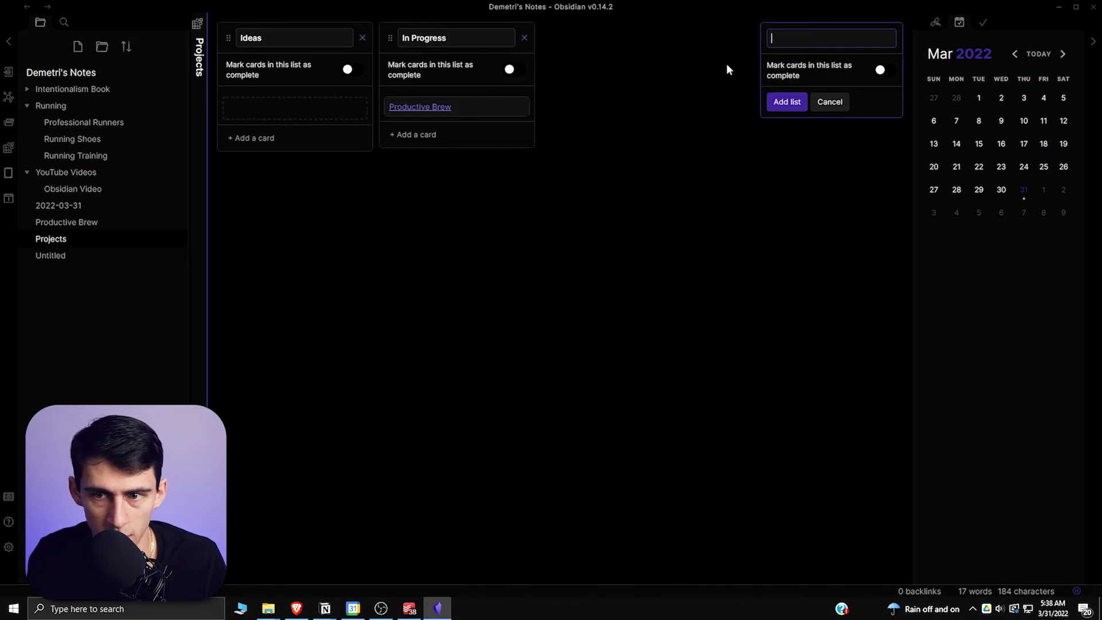
type("Completed")
left_click(798, 103)
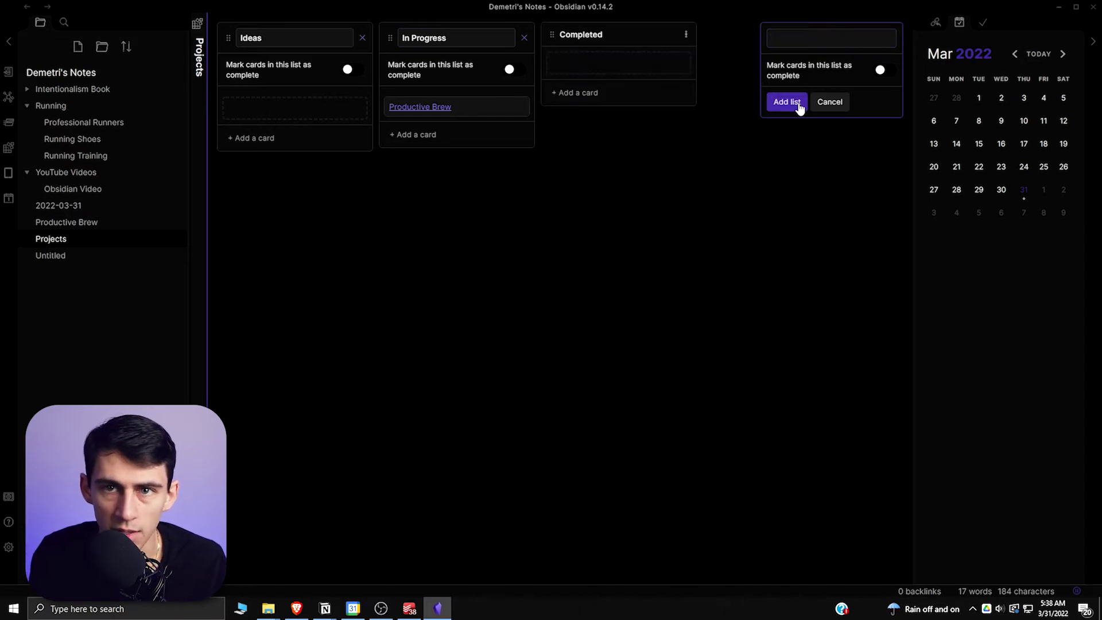
key("Escape")
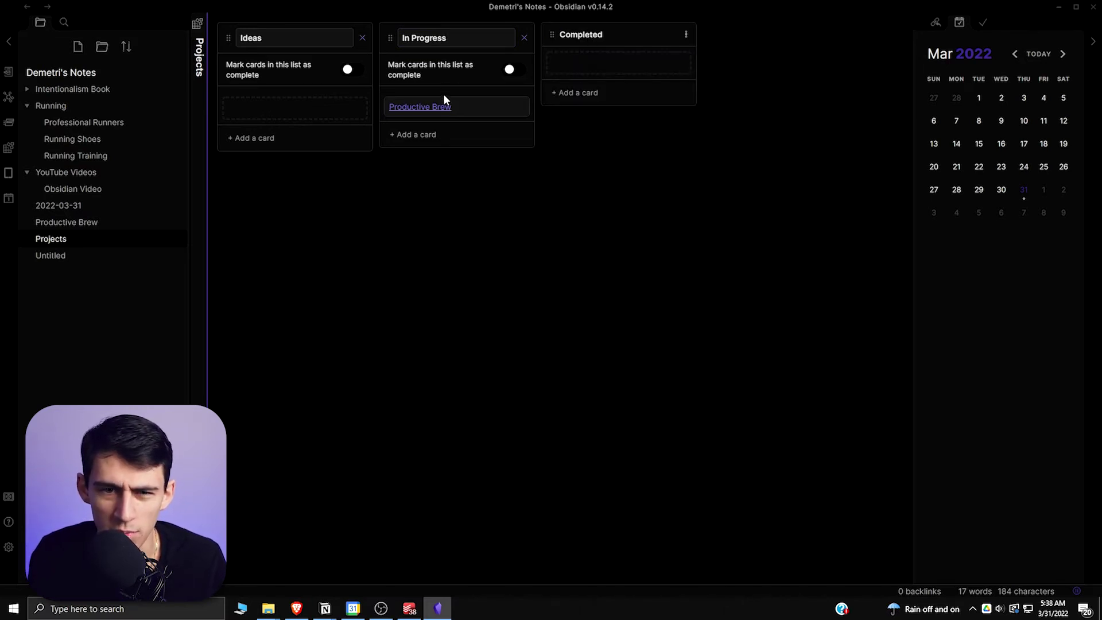
key("Escape")
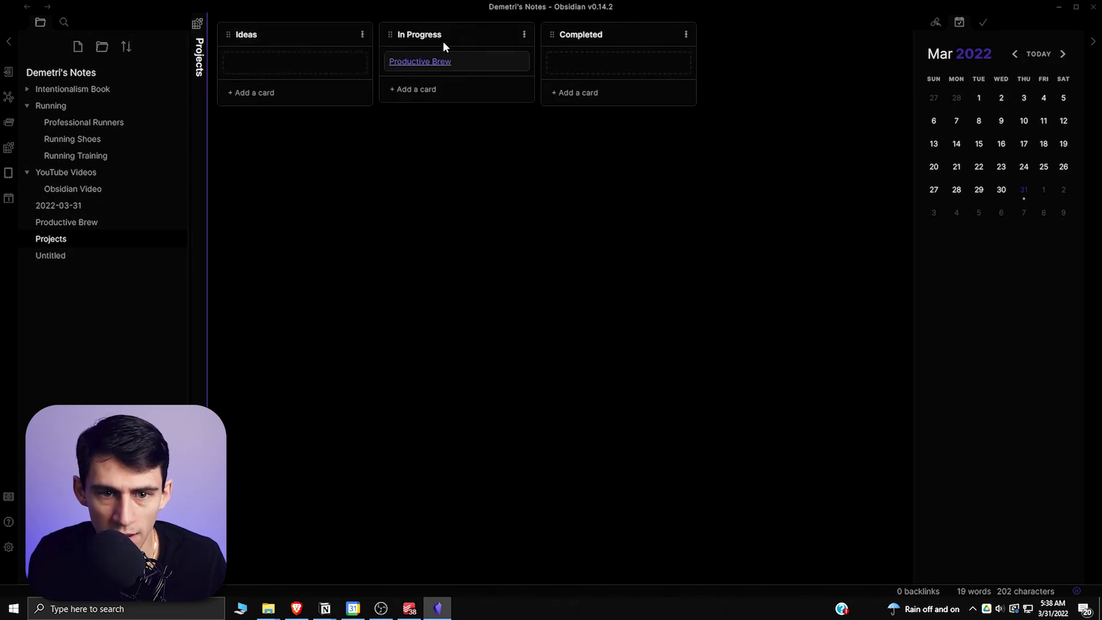
Step: Move the Productive Brew card into Completed and archive it
left_click_drag(432, 68, 602, 66)
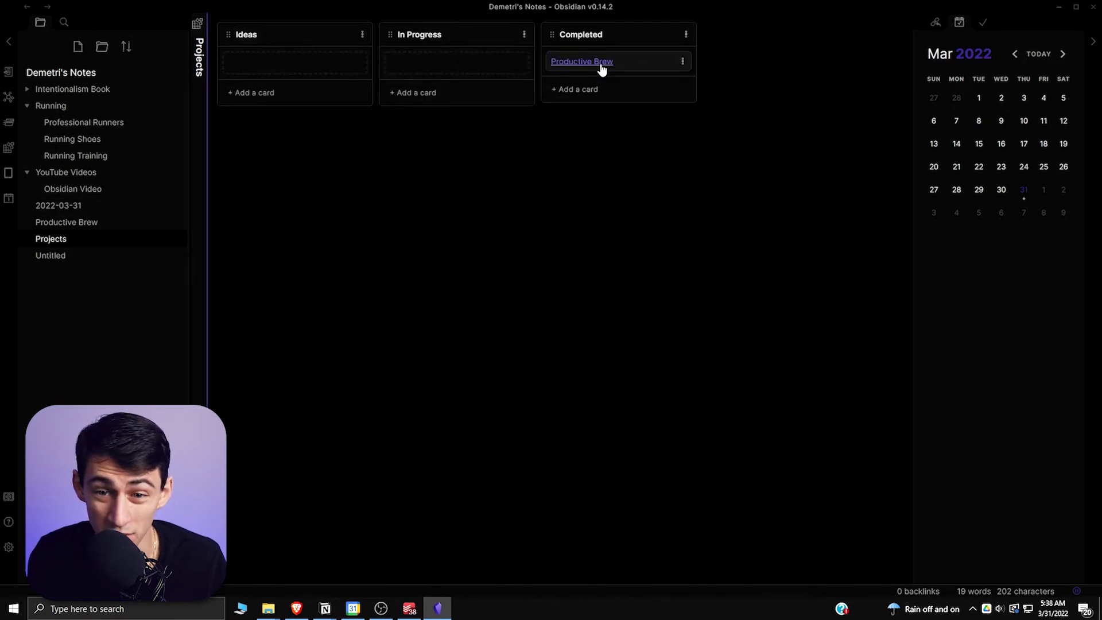
left_click(683, 62)
left_click(722, 193)
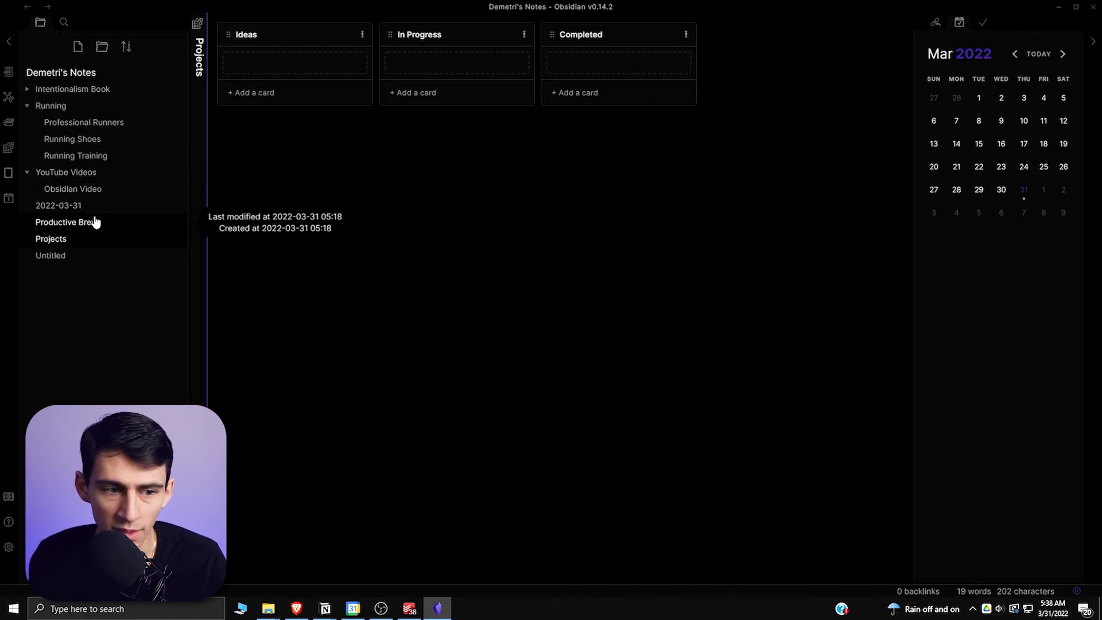
Step: Open Obsidian Video, Productive Brew and Professional Runners as sliding panes and scroll across them
left_click(92, 189)
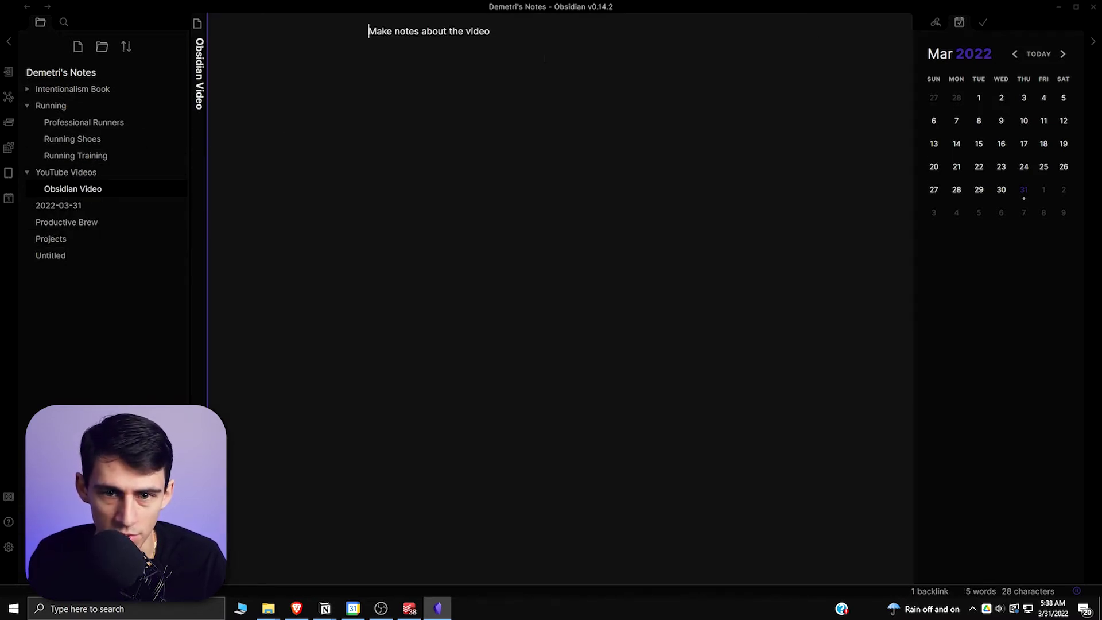
left_click(93, 223)
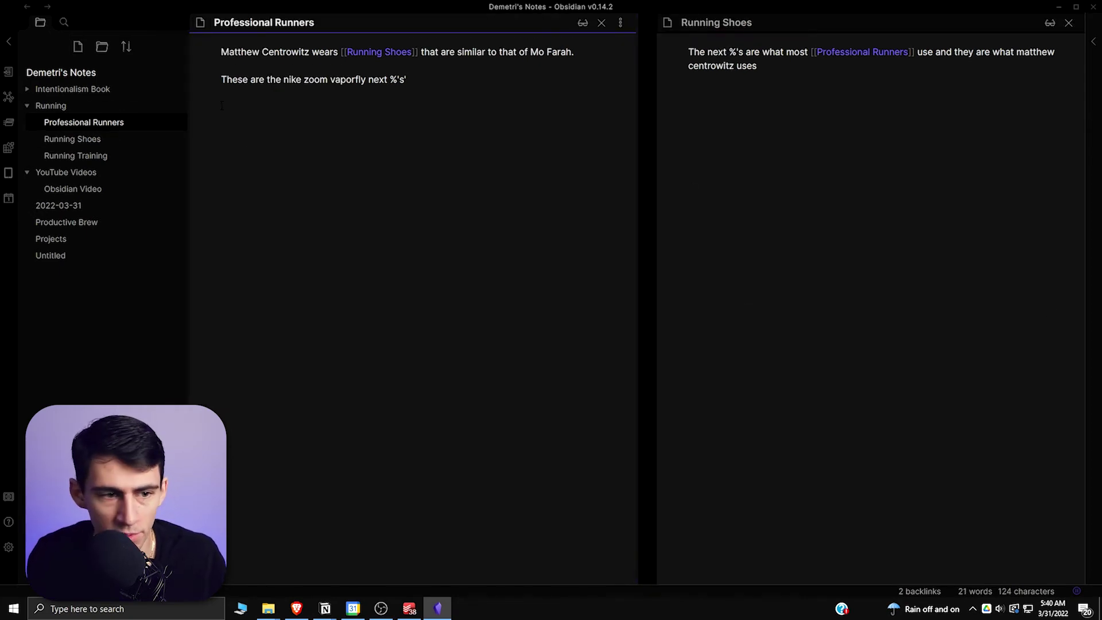
left_click(115, 122, "ctrl")
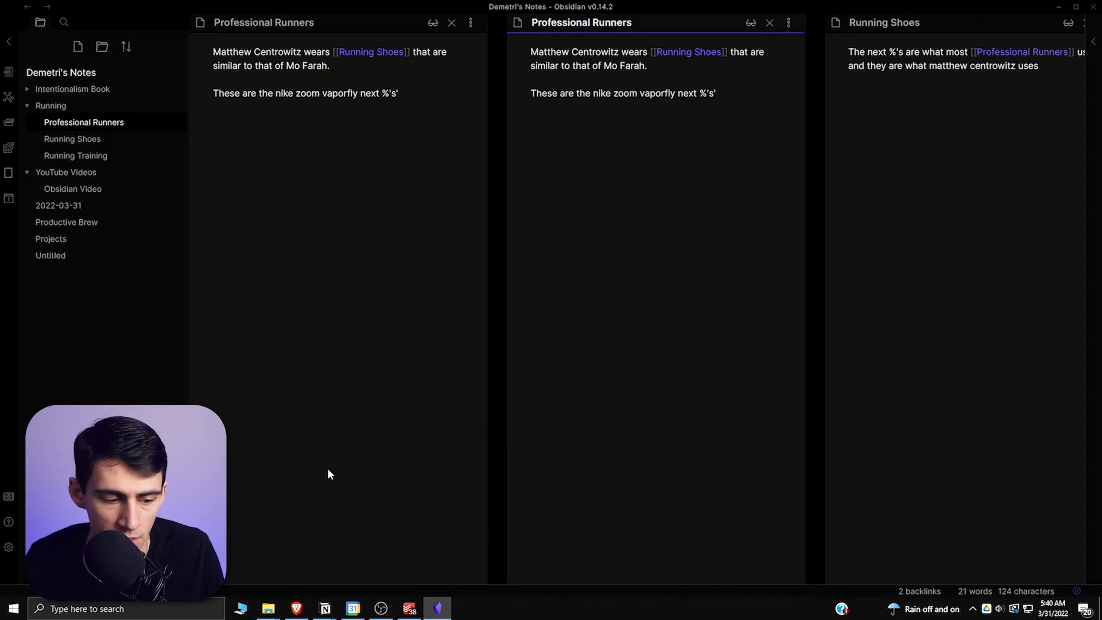
left_click(9, 548)
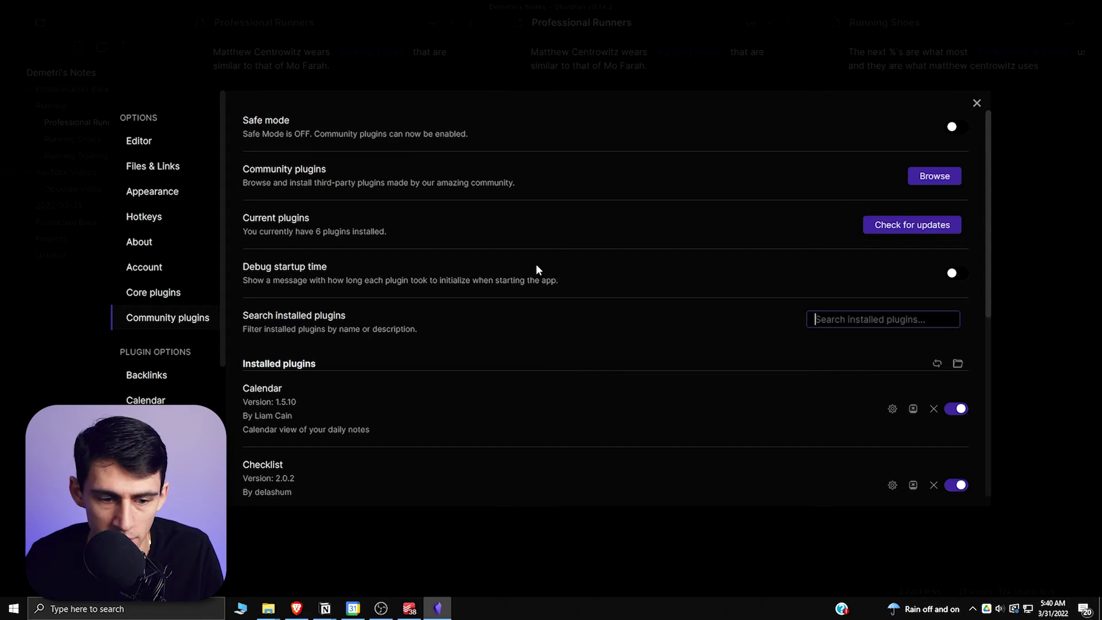
left_click(663, 581)
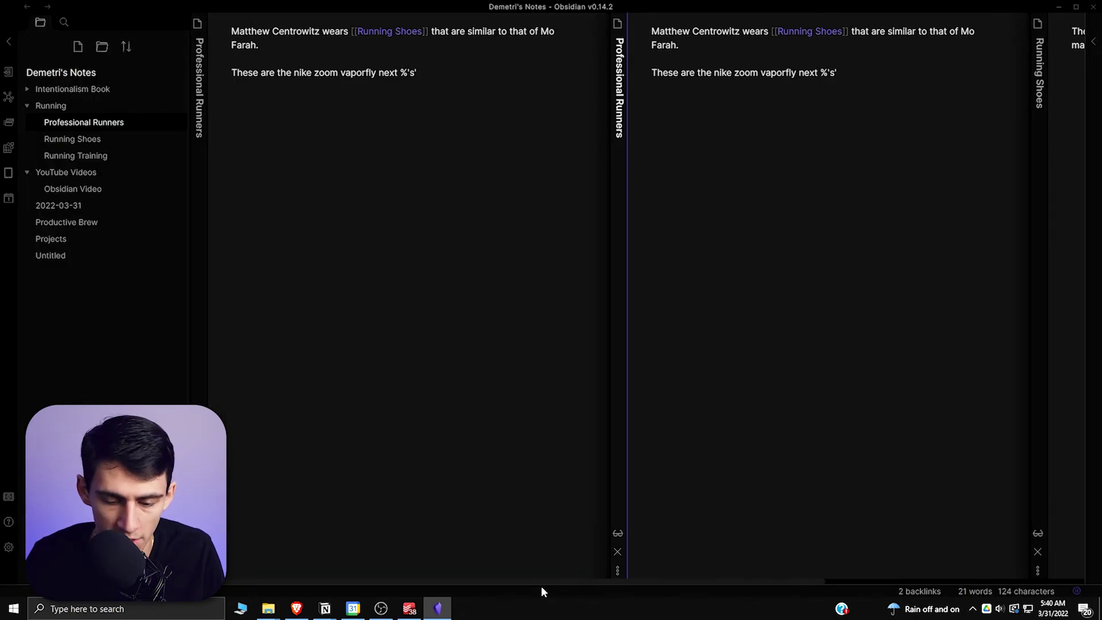
left_click_drag(539, 581, 494, 577)
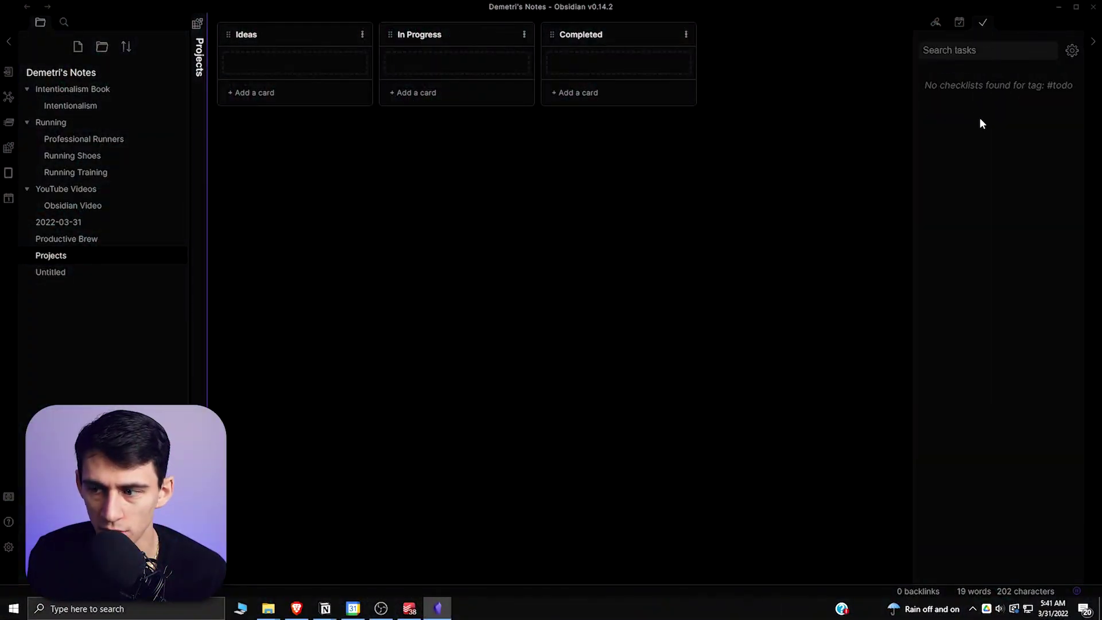
Step: Review the installed plugins, then open the Checklist plugin's settings with tag name mytodo
left_click(7, 550)
scroll(344, 408, "down", 3)
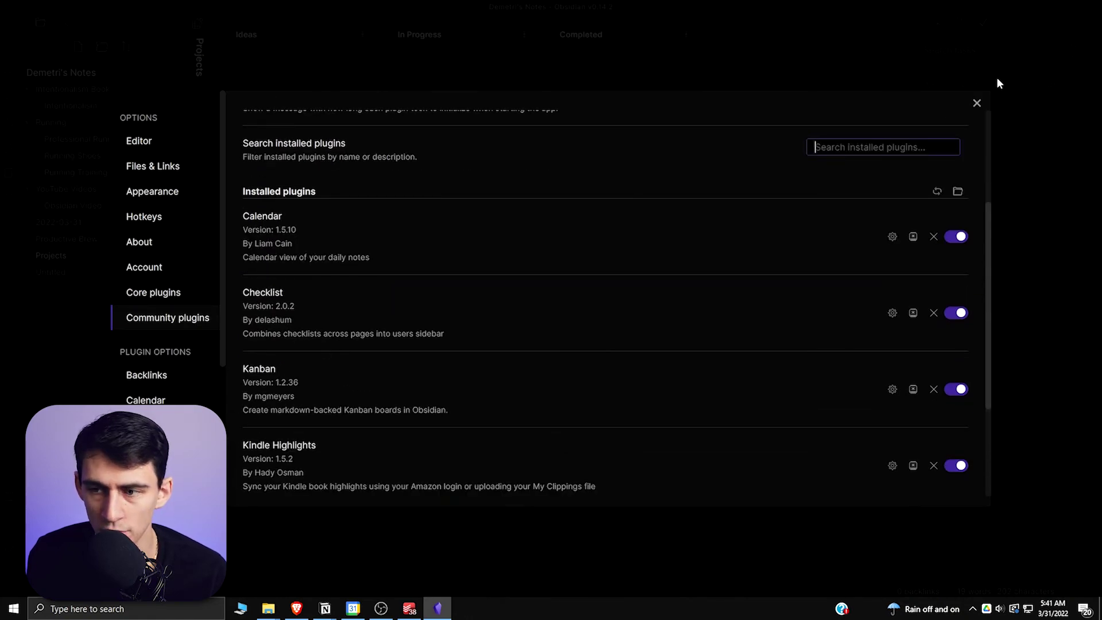
left_click(978, 103)
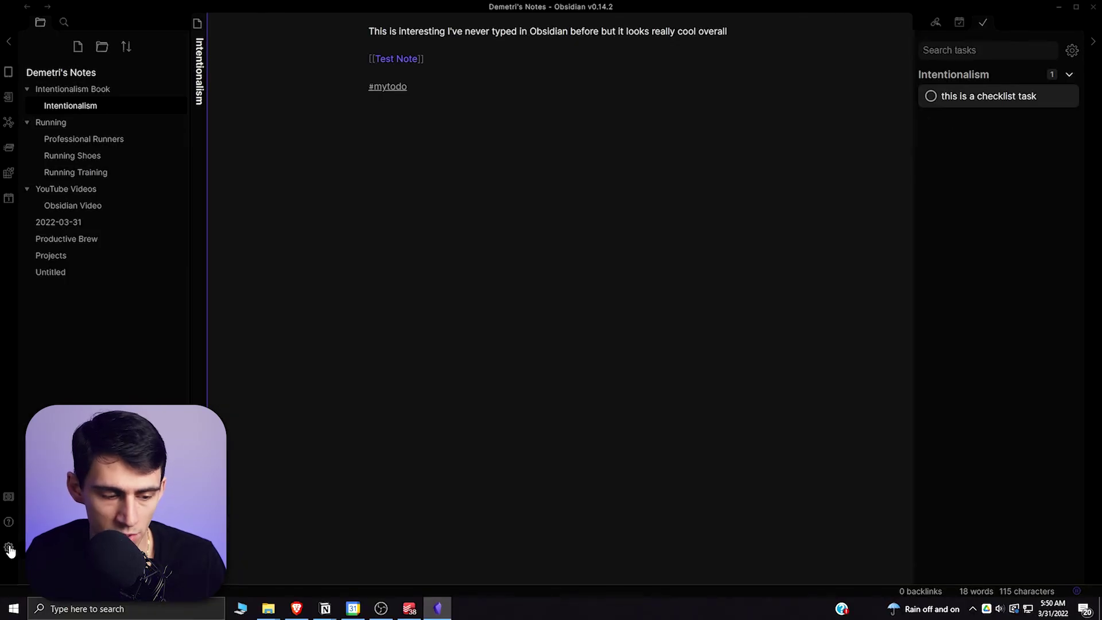
left_click(8, 547)
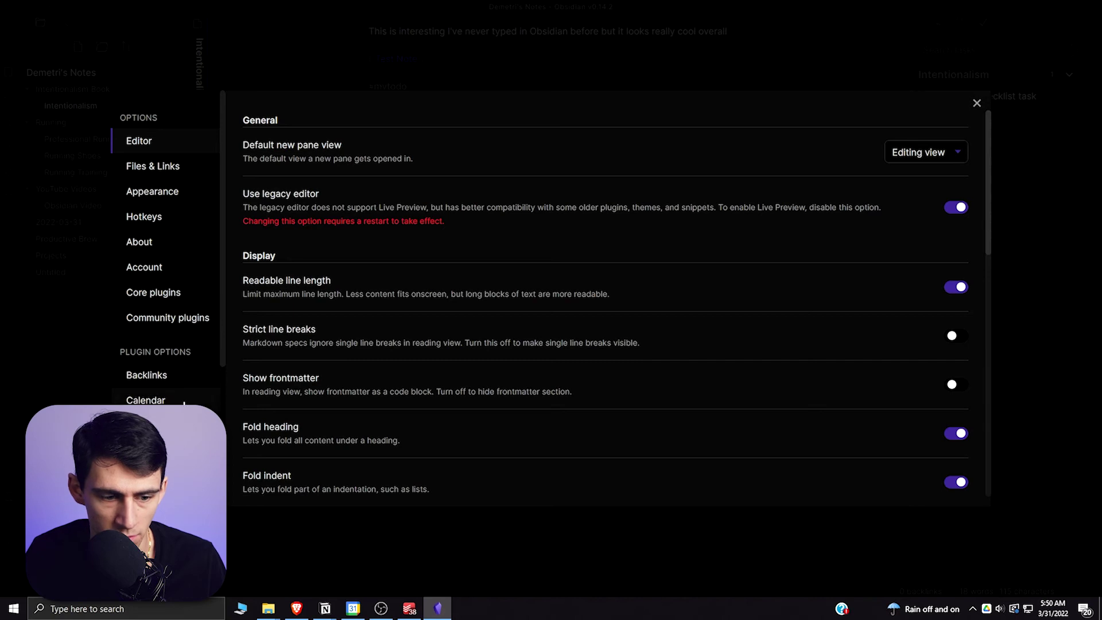
left_click(167, 426)
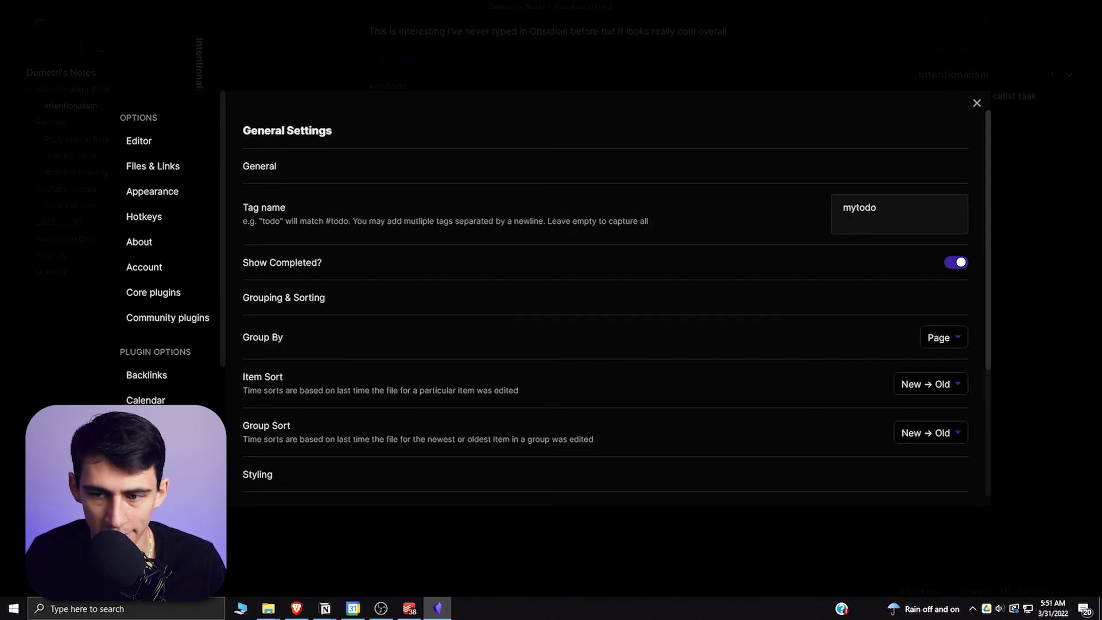
Step: In Intentionalism, add 'to do list task' and 'to do list task 2' under #mytodo
left_click(978, 104)
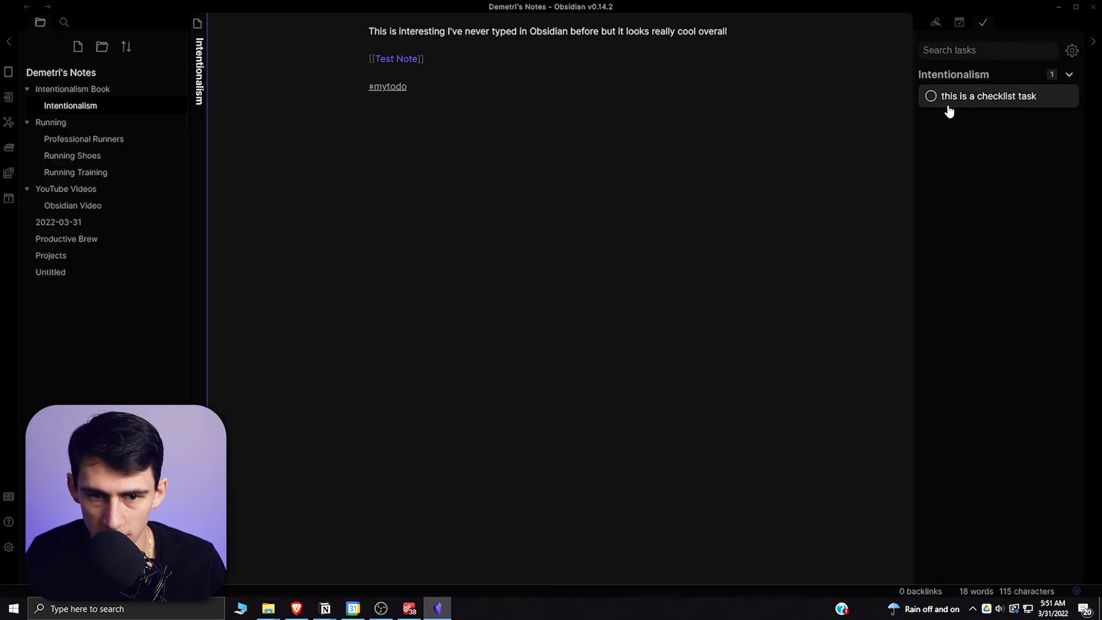
triple_click(414, 90)
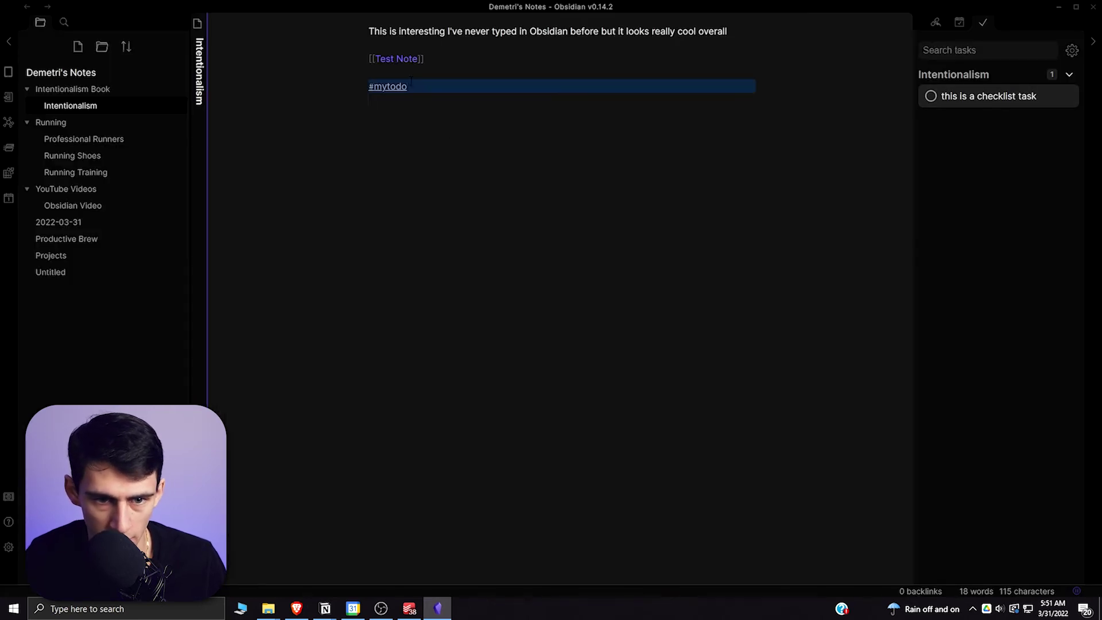
type("#mytodo")
key("Return")
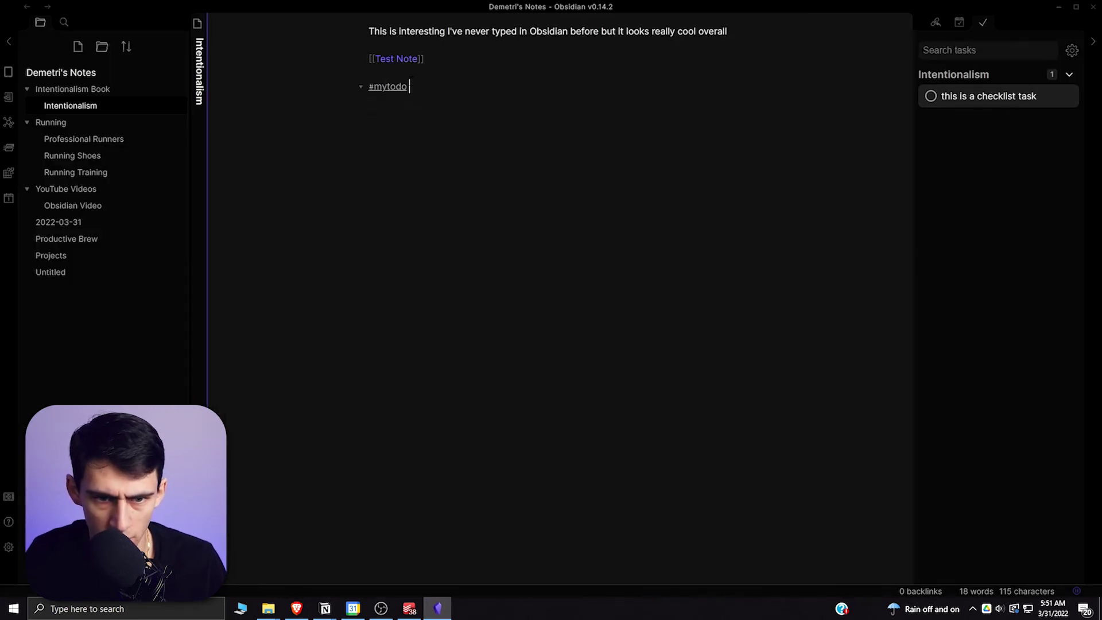
key("Return")
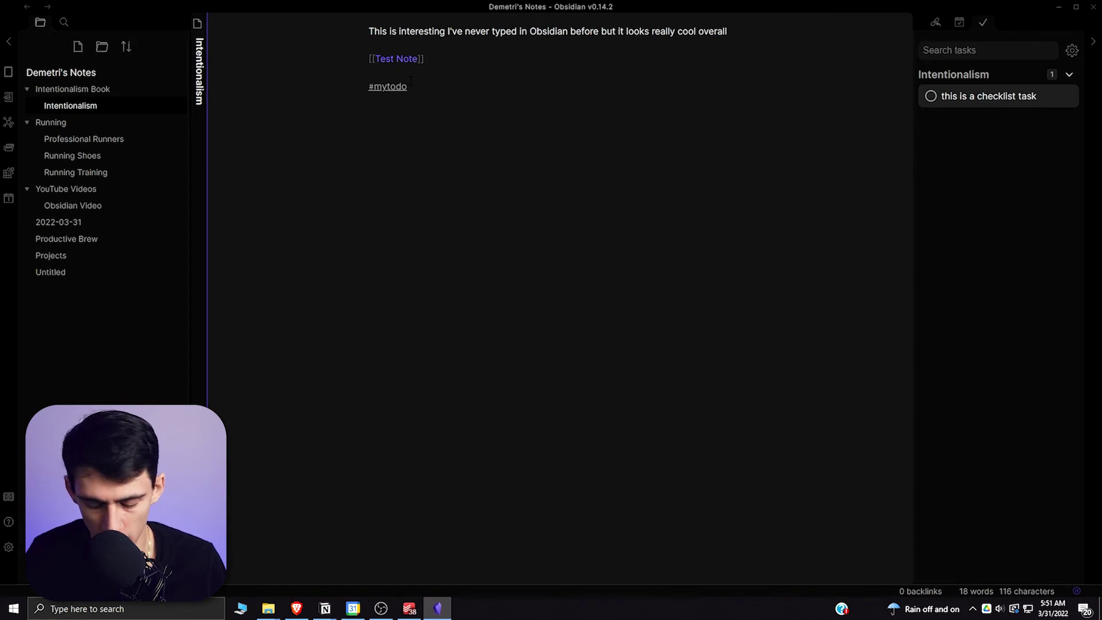
type("[ ]")
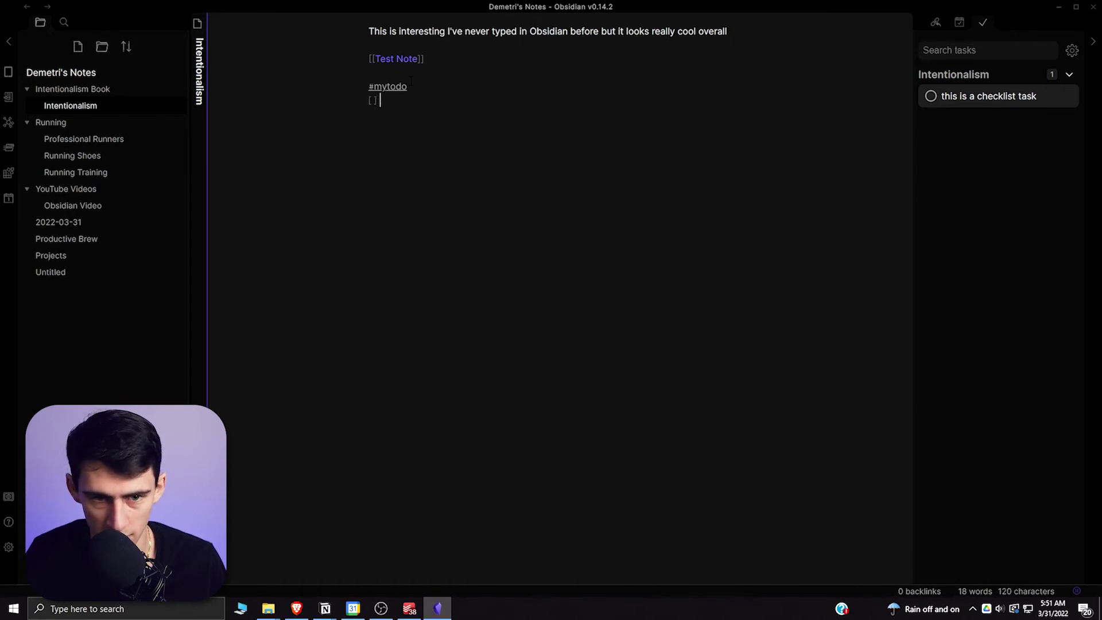
key("BackSpace")
key("BackSpace")
key("BackSpace")
type("- ")
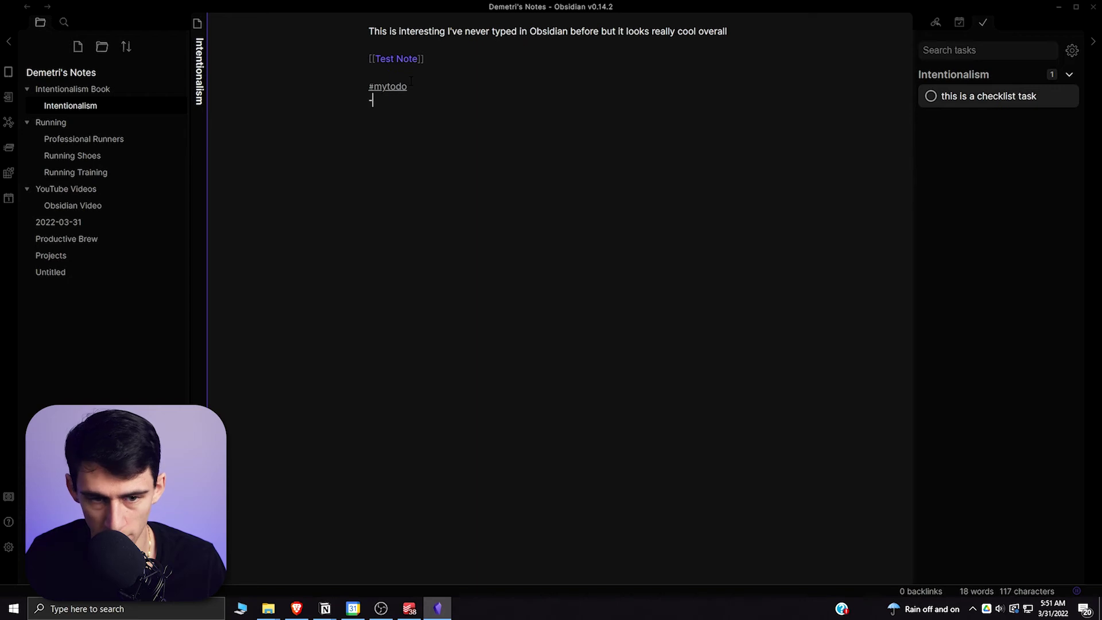
type("[ ]")
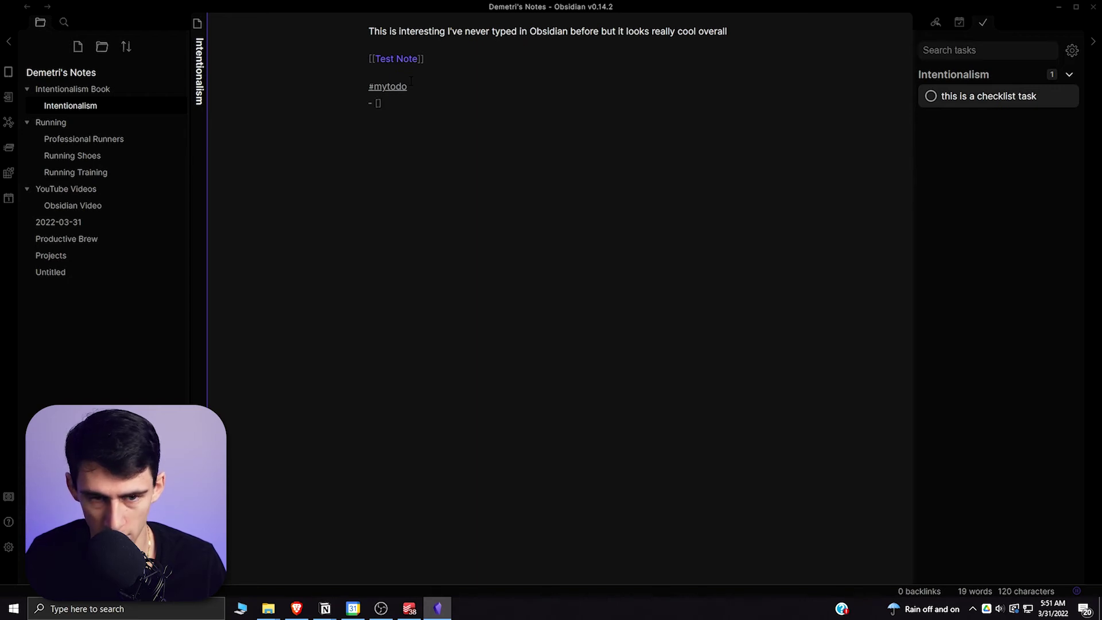
type(" to do ")
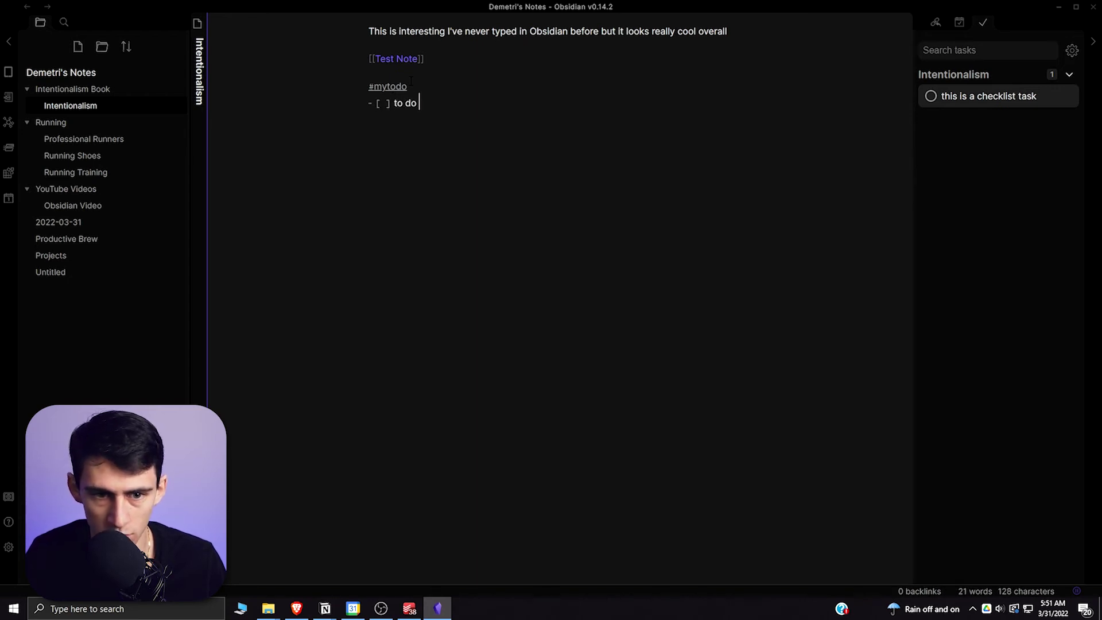
type("list task")
key("Return")
type("to do ")
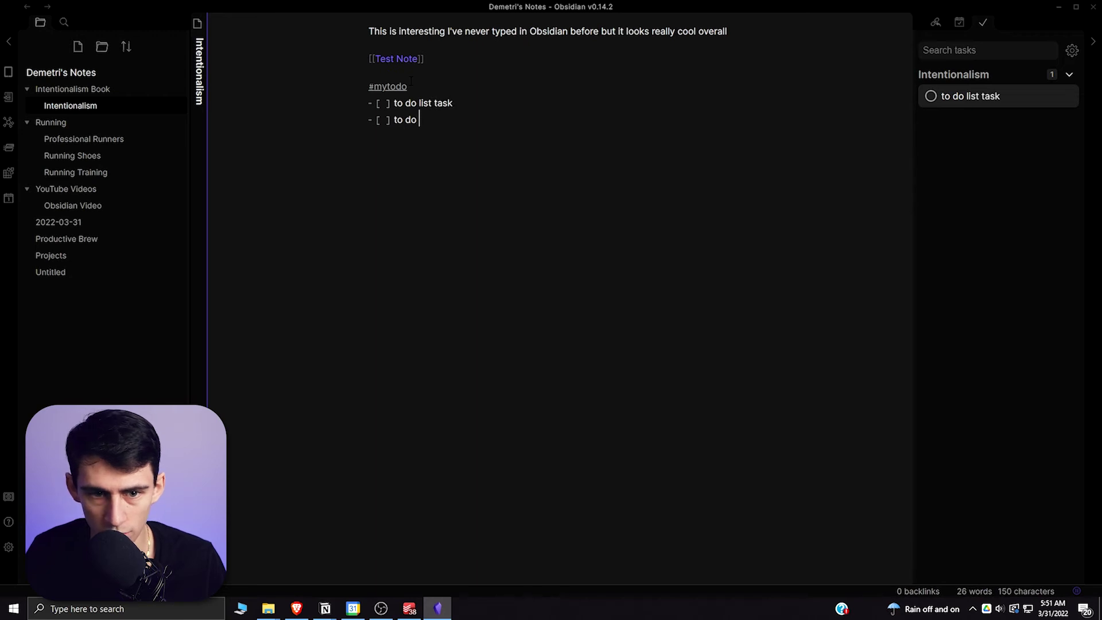
type("list task 2")
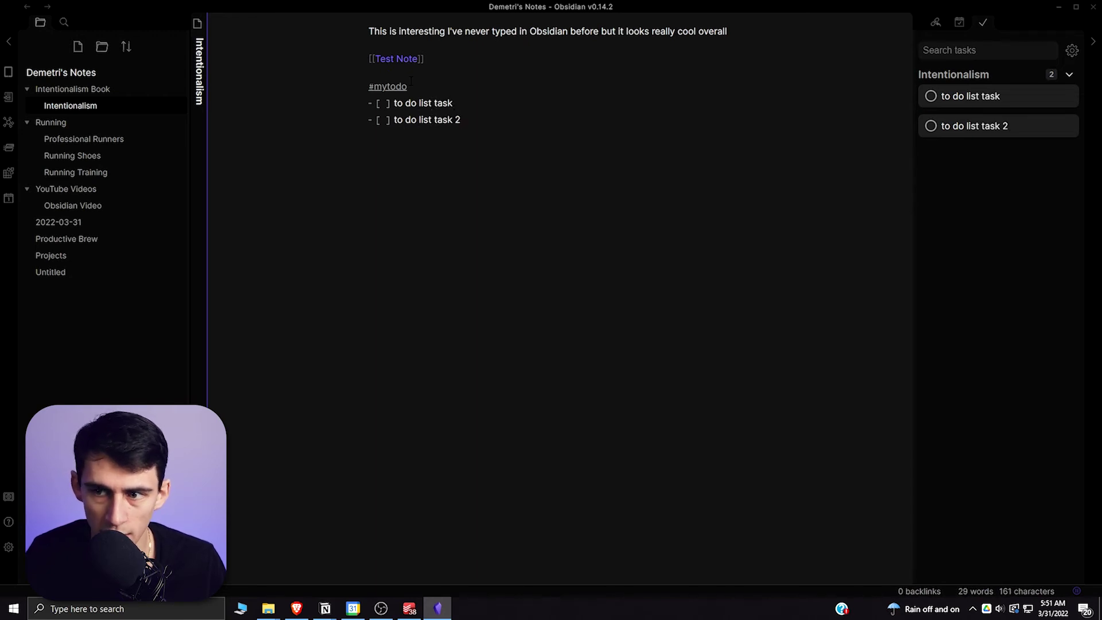
Step: In Professional Runners, replace the example line with a #mytodo task 'task 5'
left_click(84, 139)
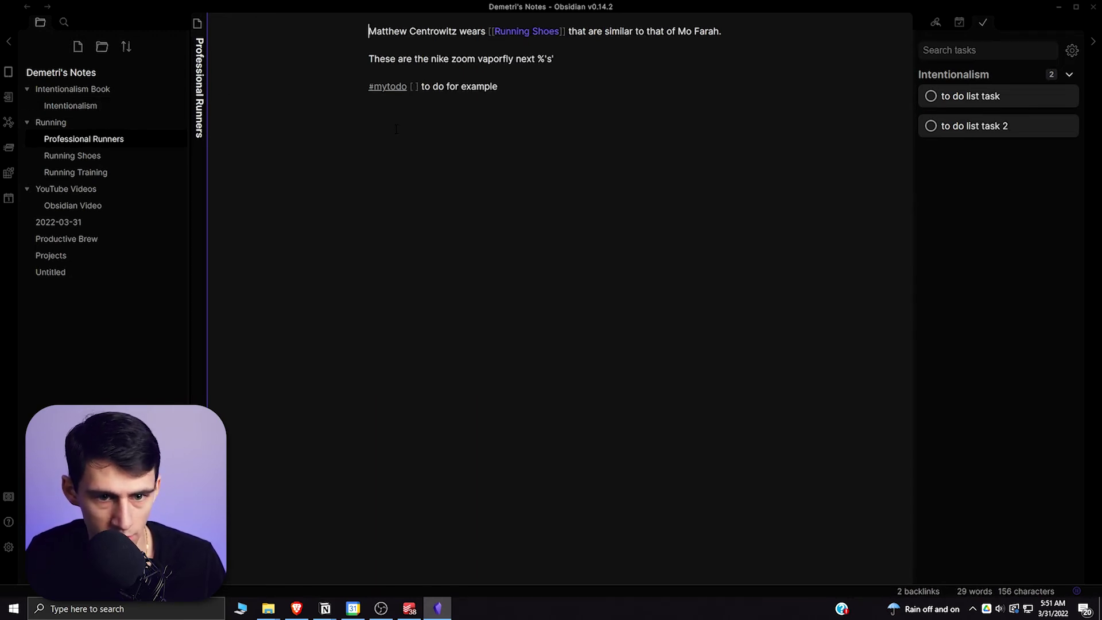
key("shift+Home")
key("BackSpace")
type("#")
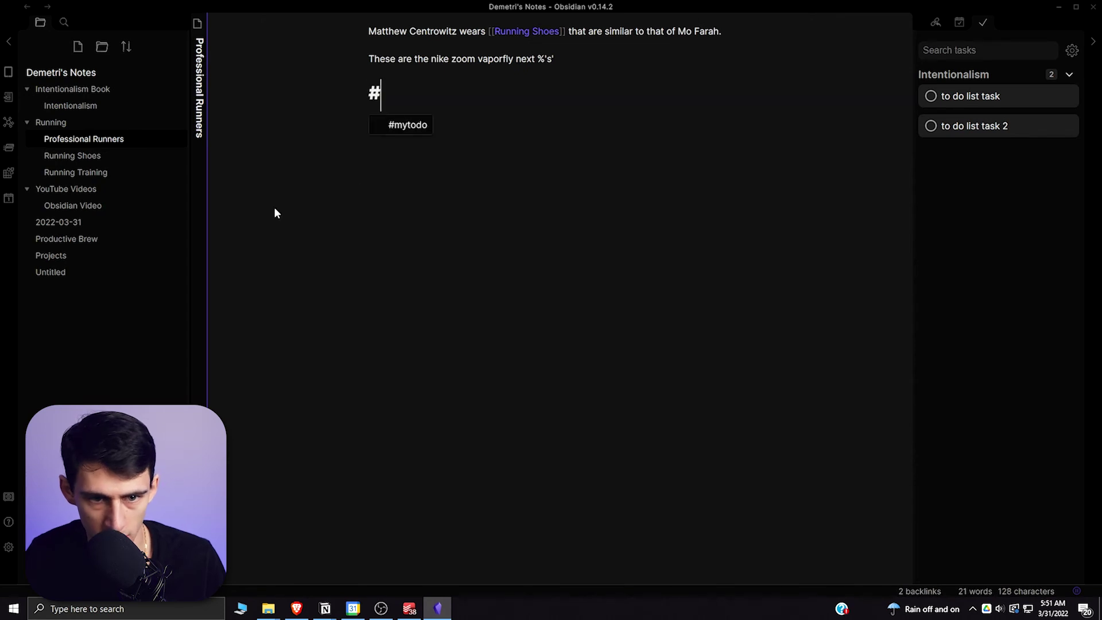
key("Return")
key("Return")
type("- [ ] task 5")
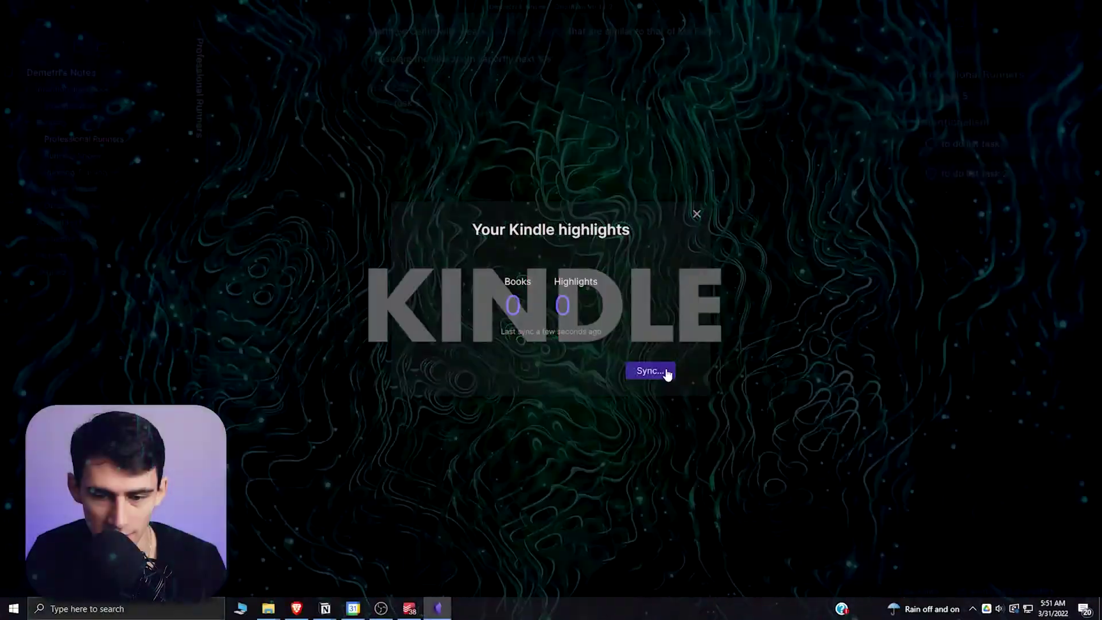
Step: Sync Kindle highlights, importing 5 highlights from 3 books, and close the summary
left_click(651, 371)
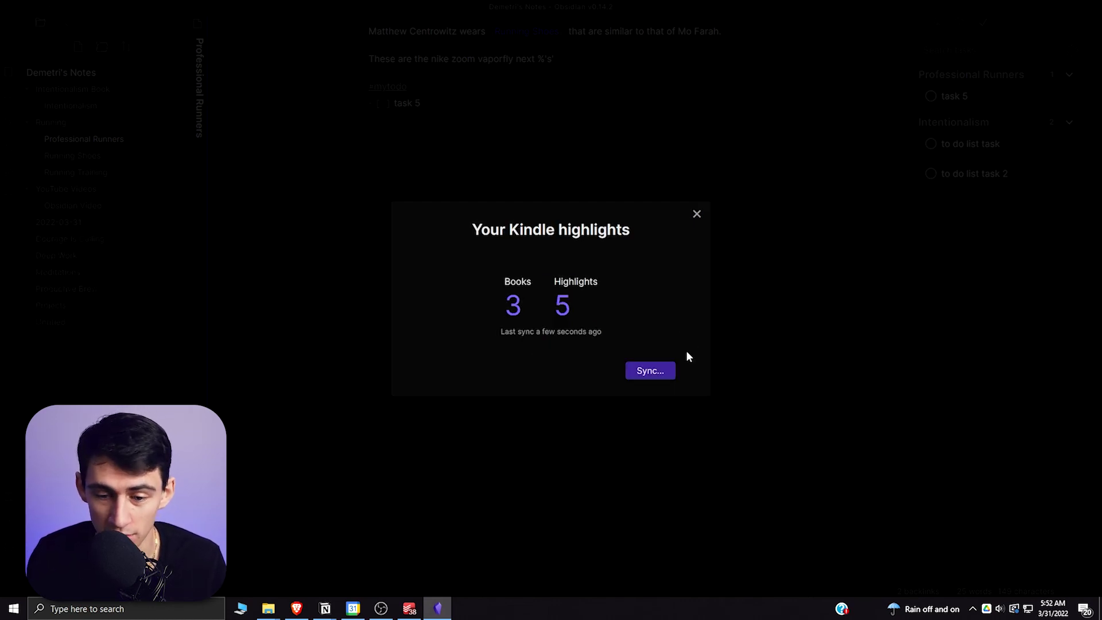
left_click(651, 374)
Step: Browse the new book notes Deep Work and Meditations, ending on Courage Is Calling
key("Escape")
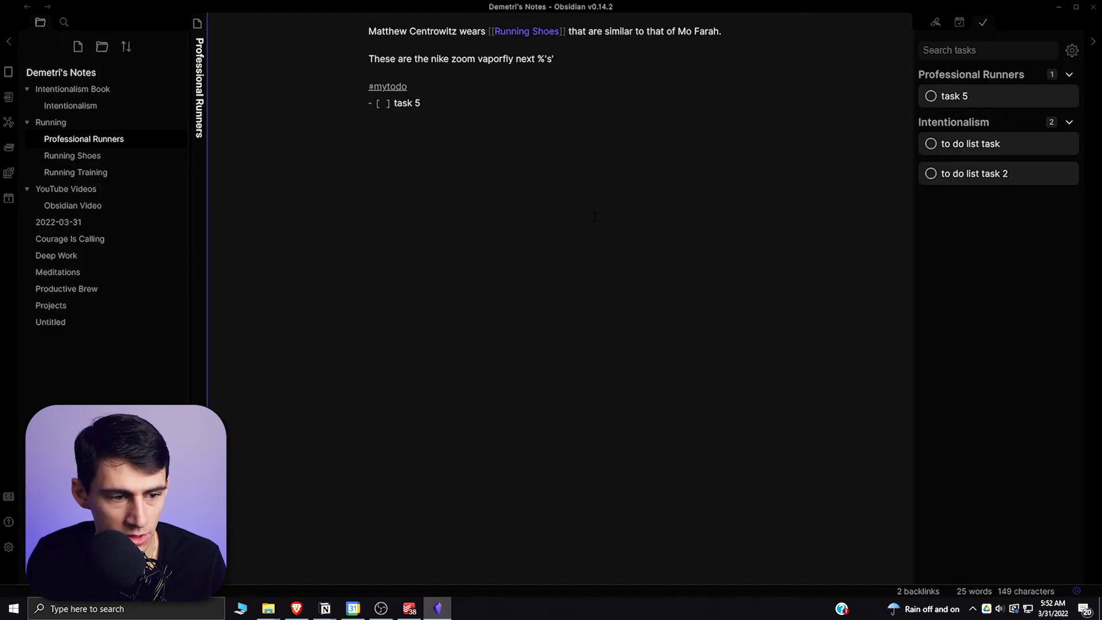
left_click(104, 254)
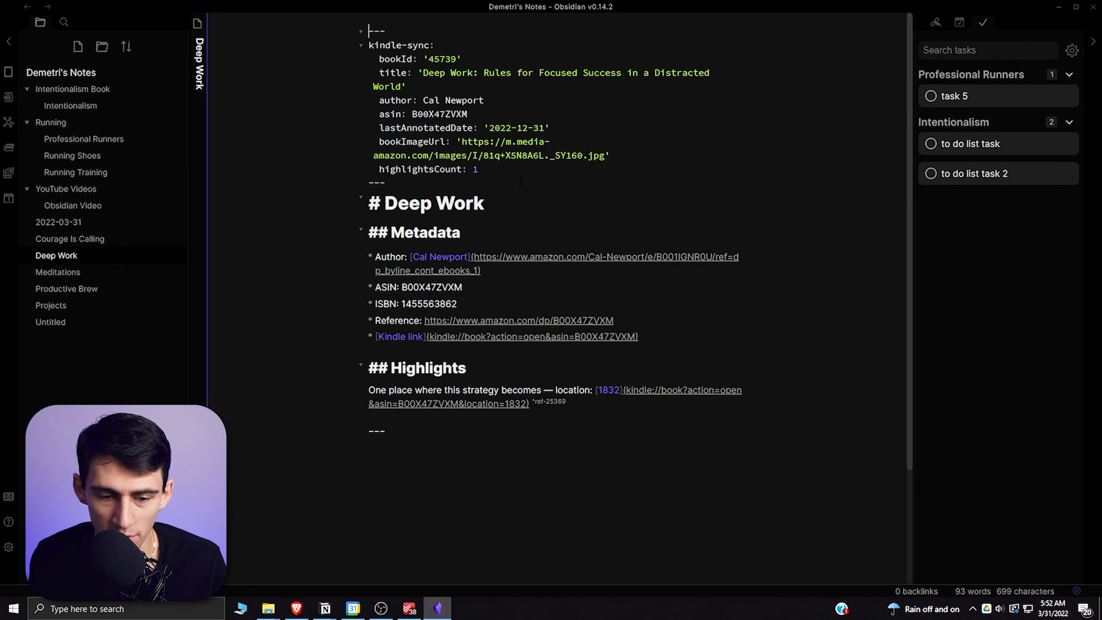
left_click(57, 272)
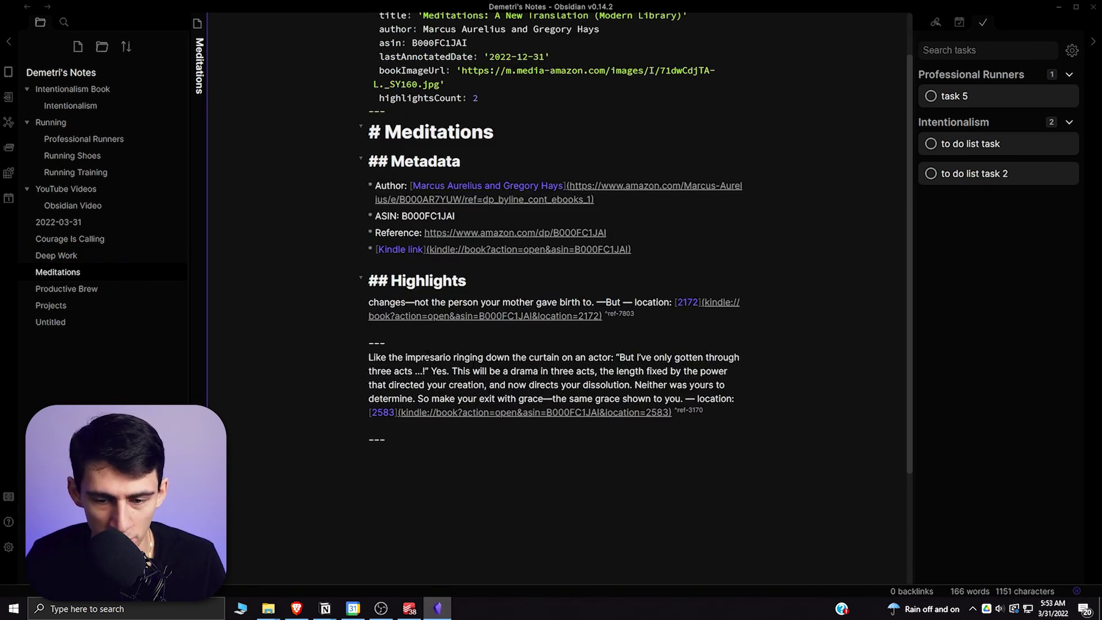
left_click(69, 239)
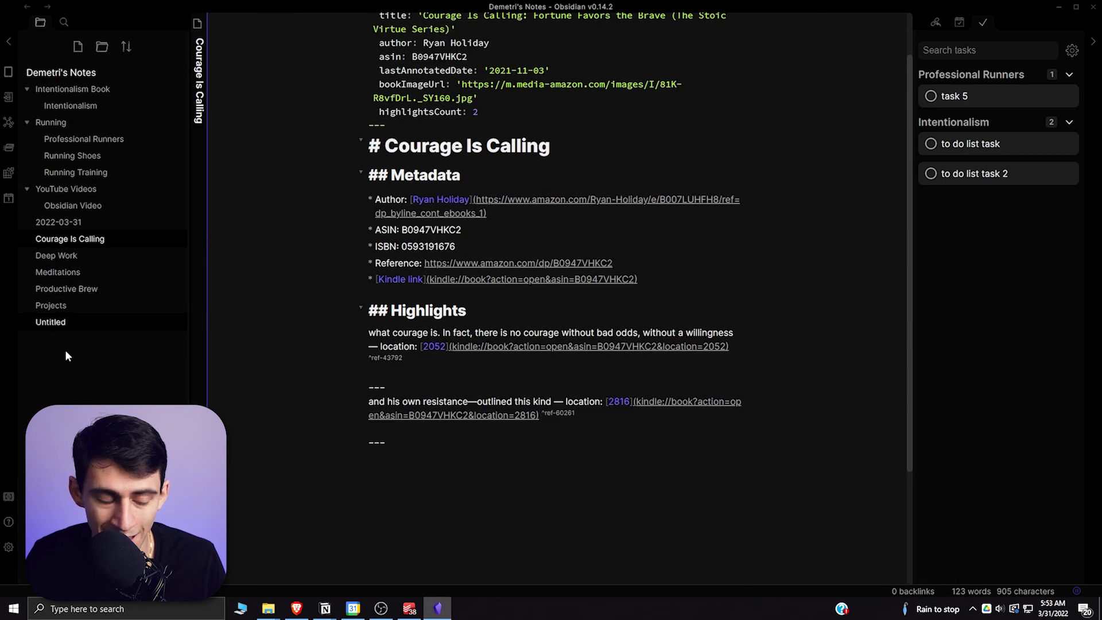
left_click(8, 548)
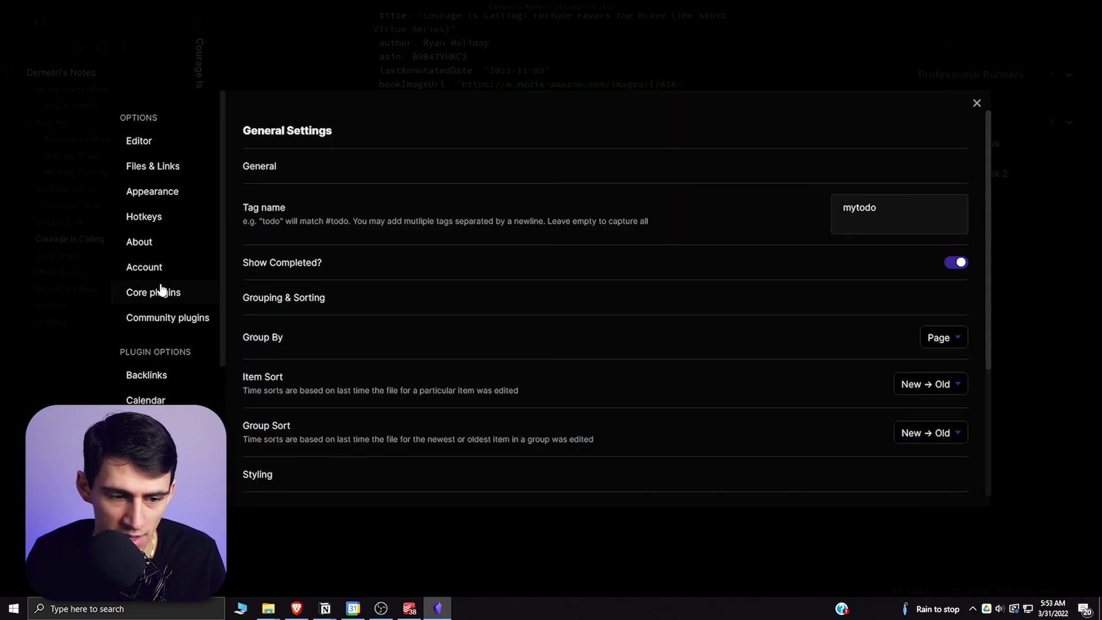
left_click(164, 319)
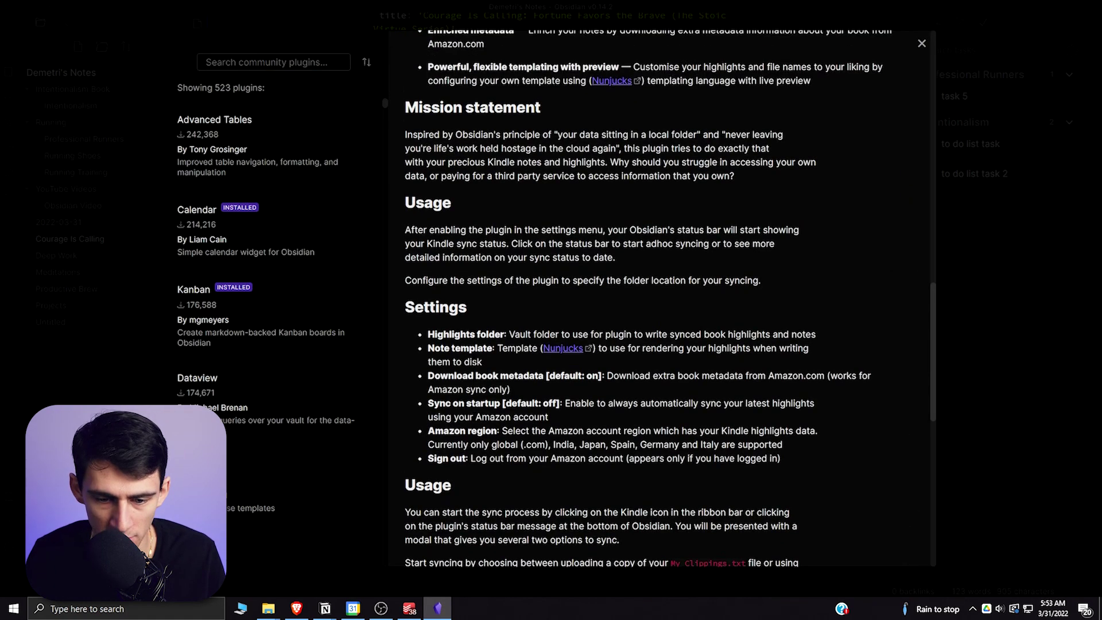
scroll(670, 299, "down", 1)
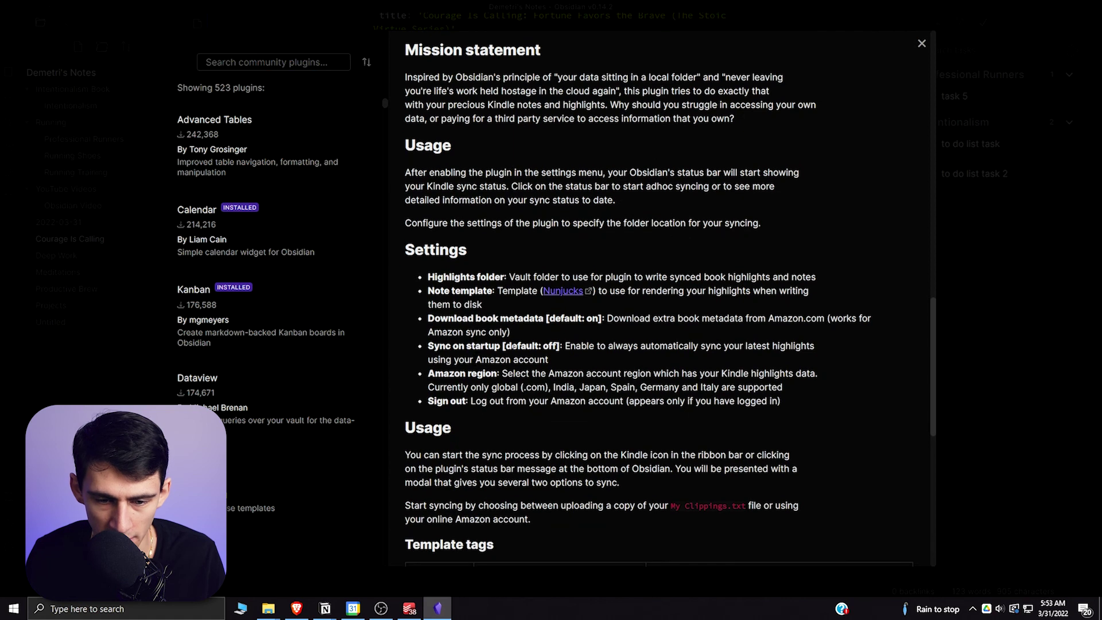